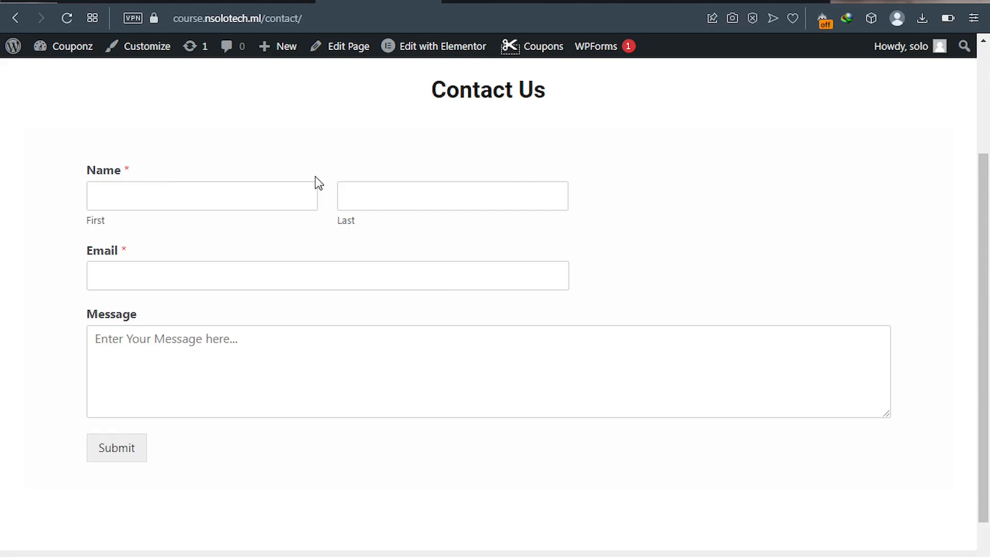
- Enter a test first name, last name and e-mail address in the Contact Us form
left_click(358, 194)
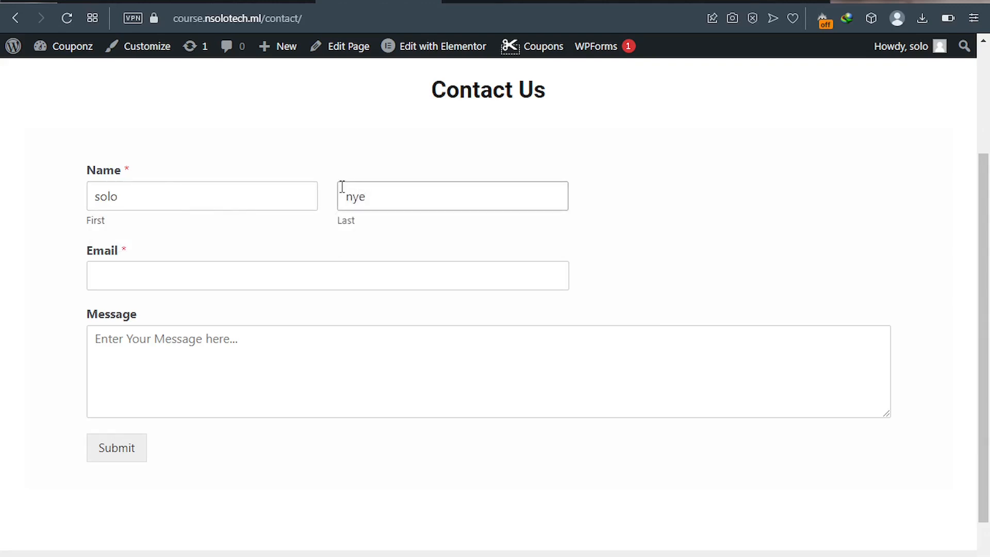
left_click(263, 277)
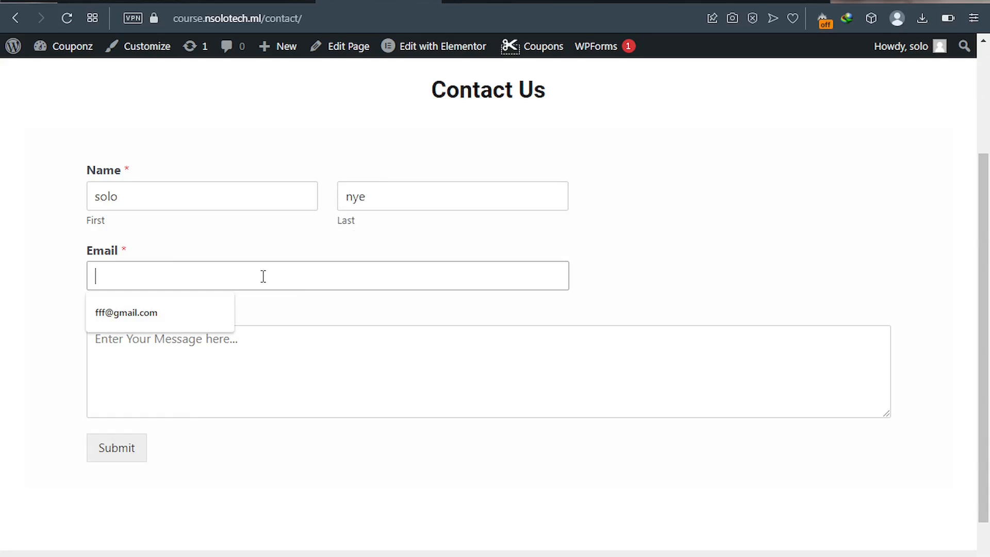
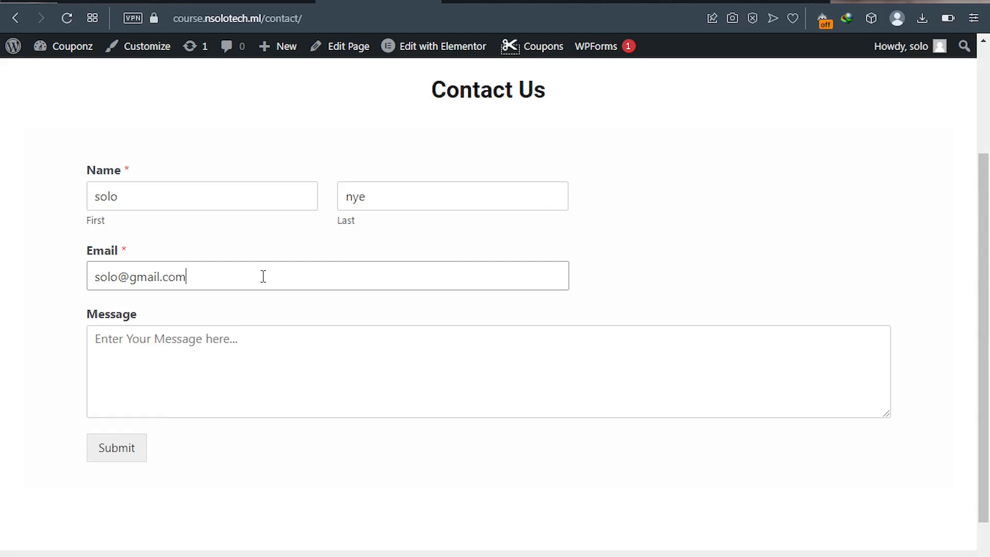
- Write 'This is my message' as the message, submit the form, and switch to Gmail
left_click(223, 340)
type("This is my ")
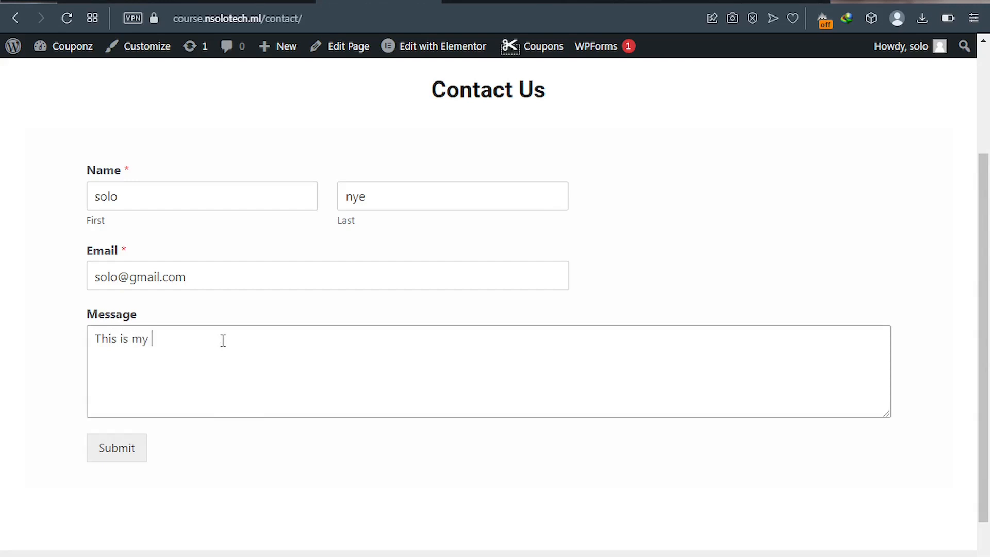
type("message")
left_click(123, 460)
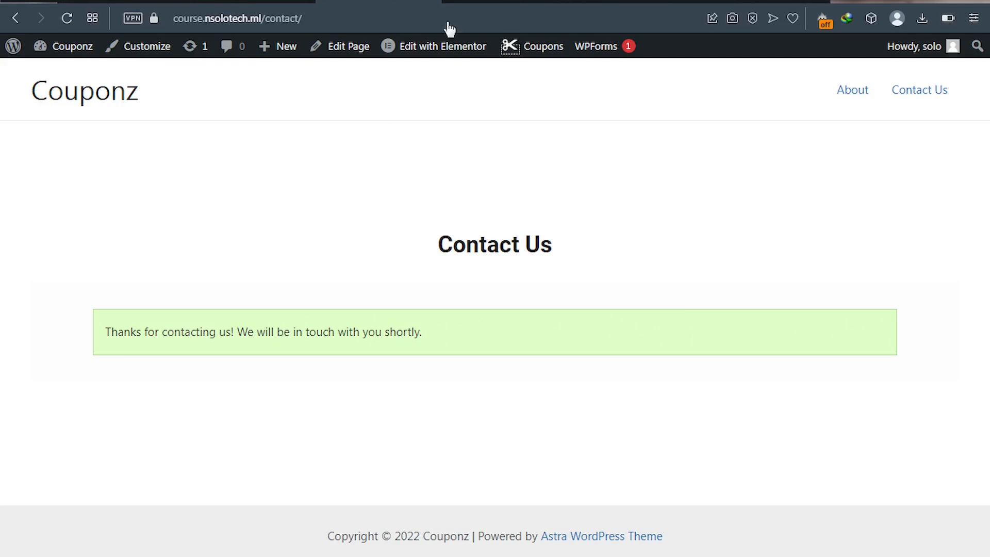
left_click(486, 3)
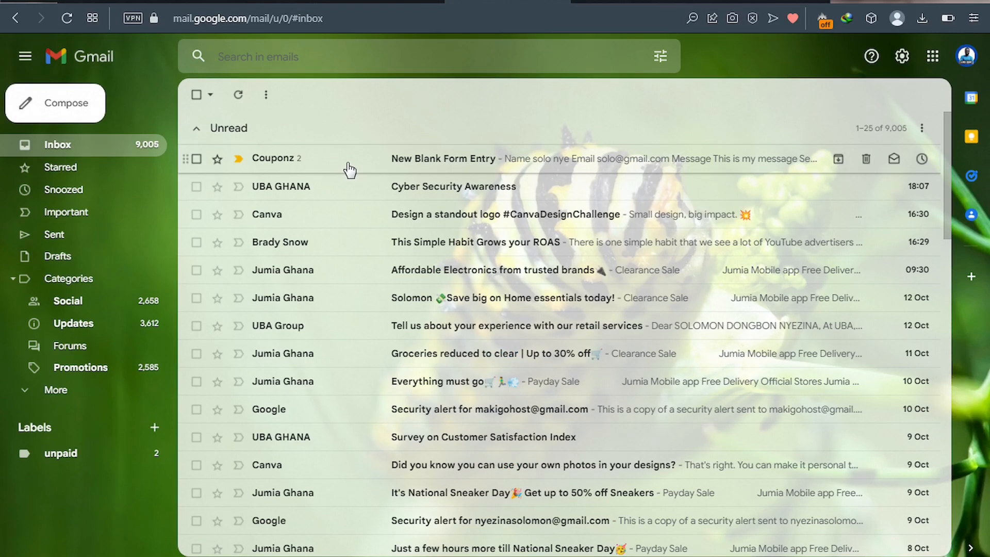
- Open the Couponz 'New Blank Form Entry' notification e-mail in the Gmail inbox
left_click(350, 170)
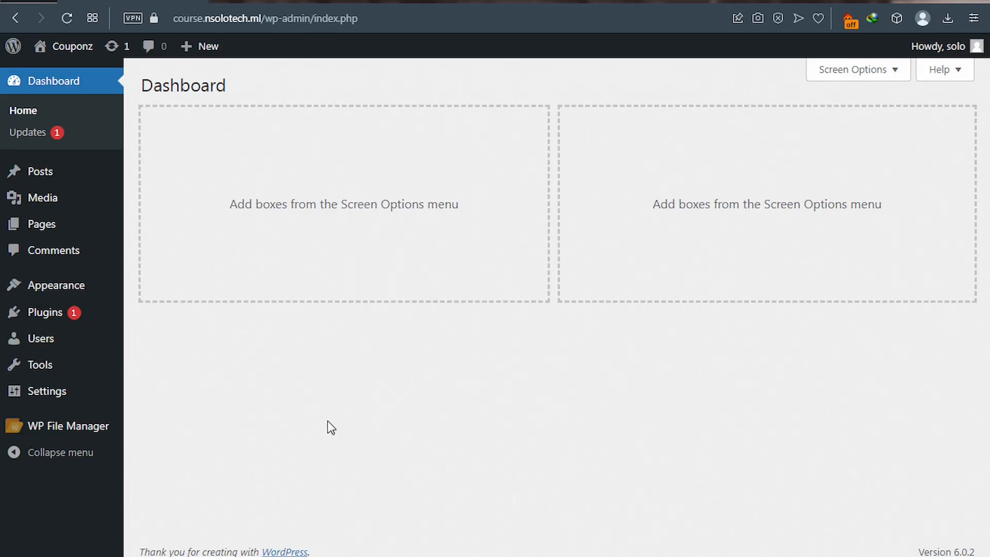
- Search Plugins > Add New for 'wpforms' and activate Contact Form by WPForms
mouse_move(48, 317)
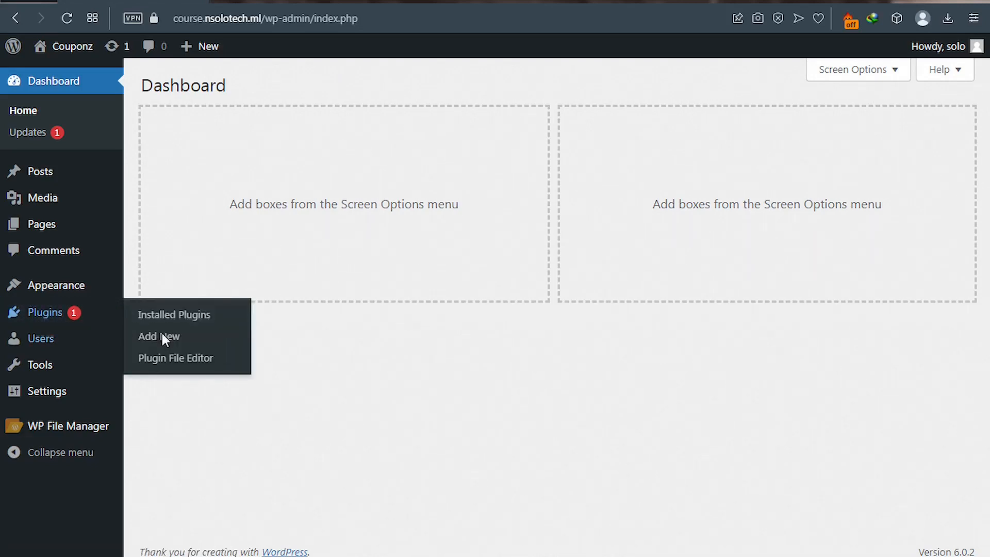
mouse_move(164, 339)
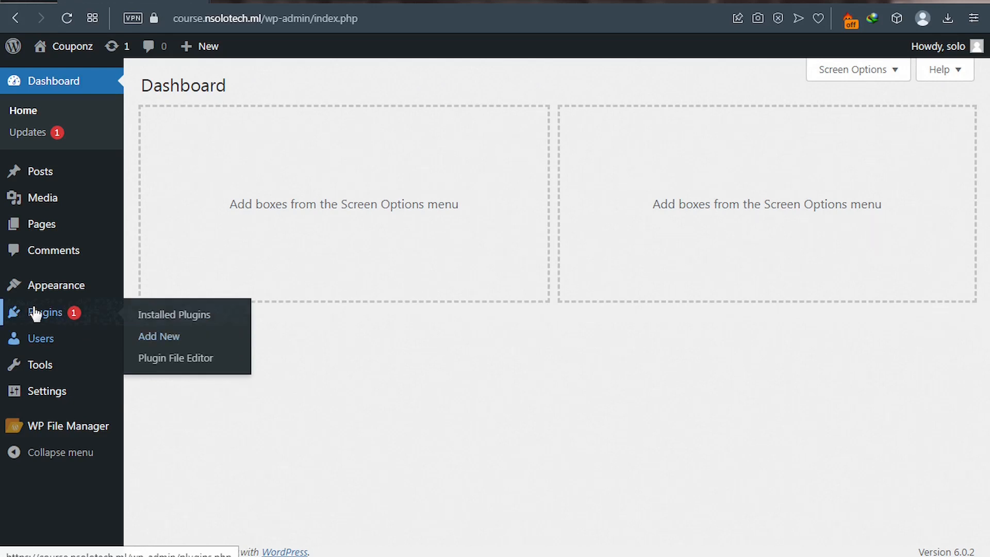
left_click(163, 342)
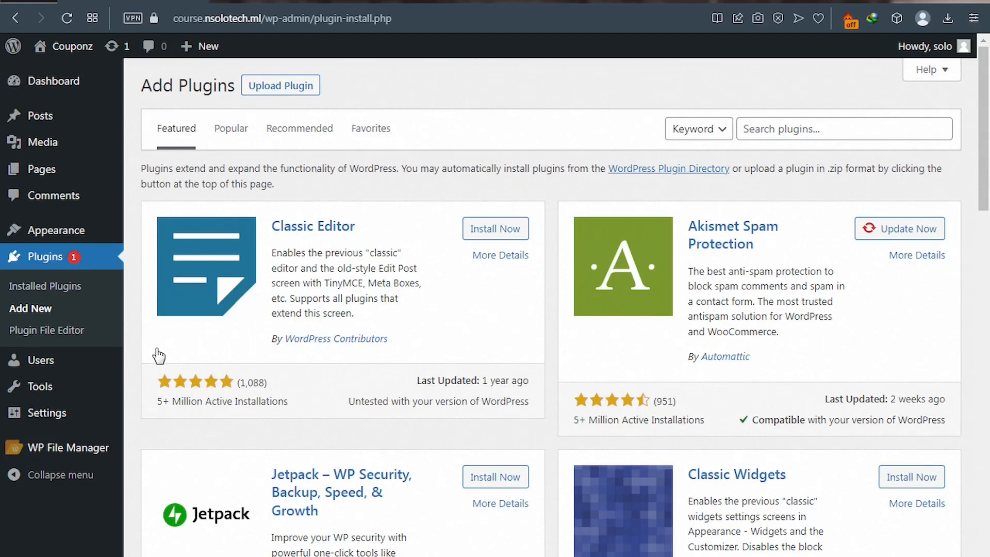
left_click(775, 129)
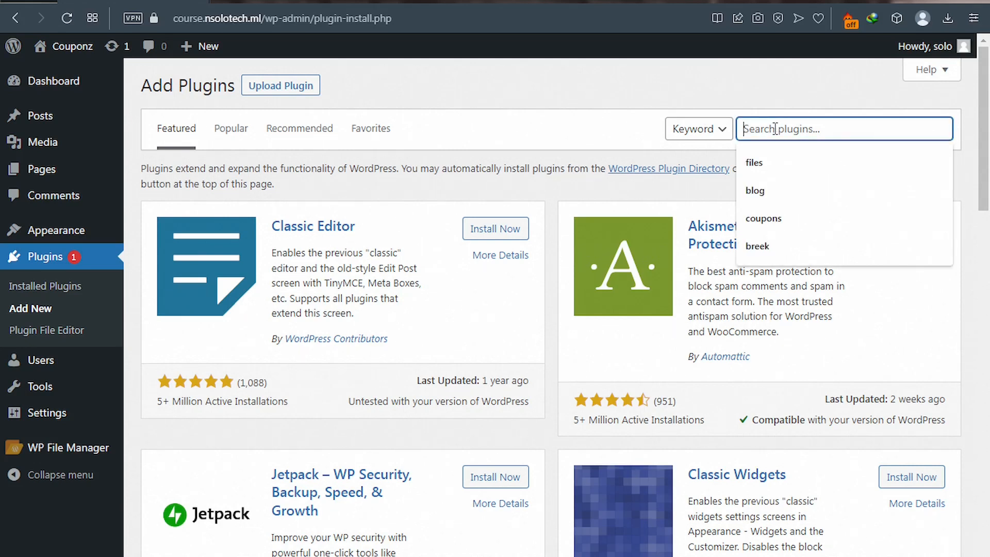
type("wp")
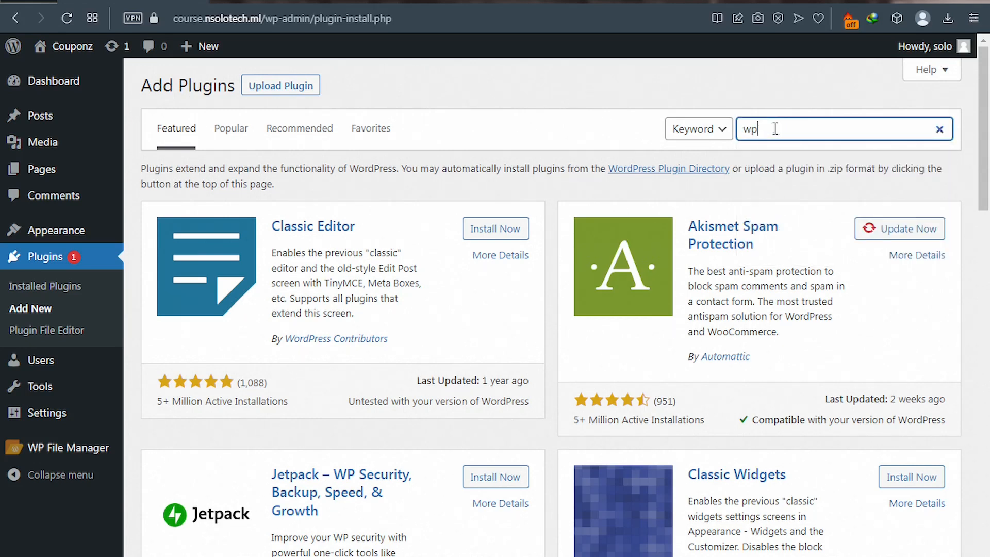
type("forms")
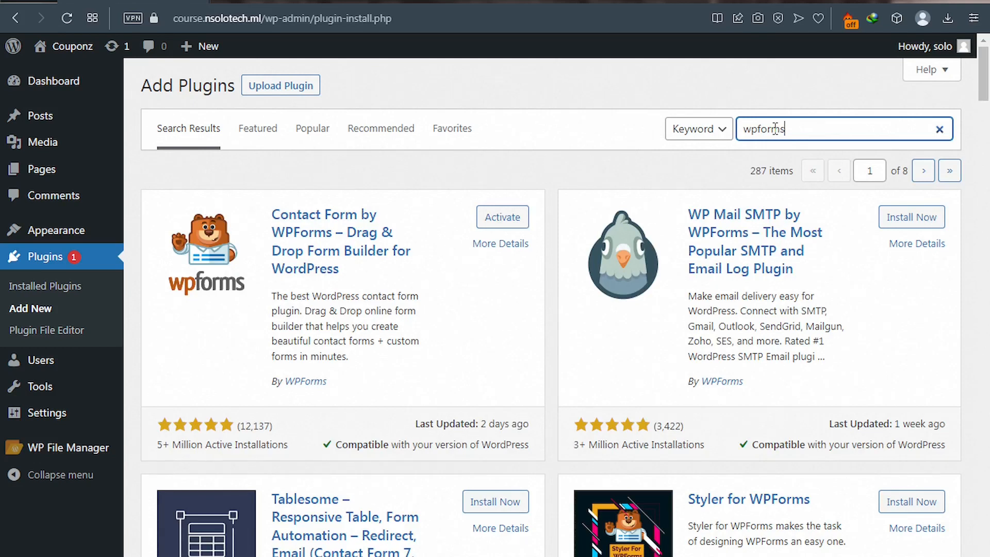
left_click(494, 225)
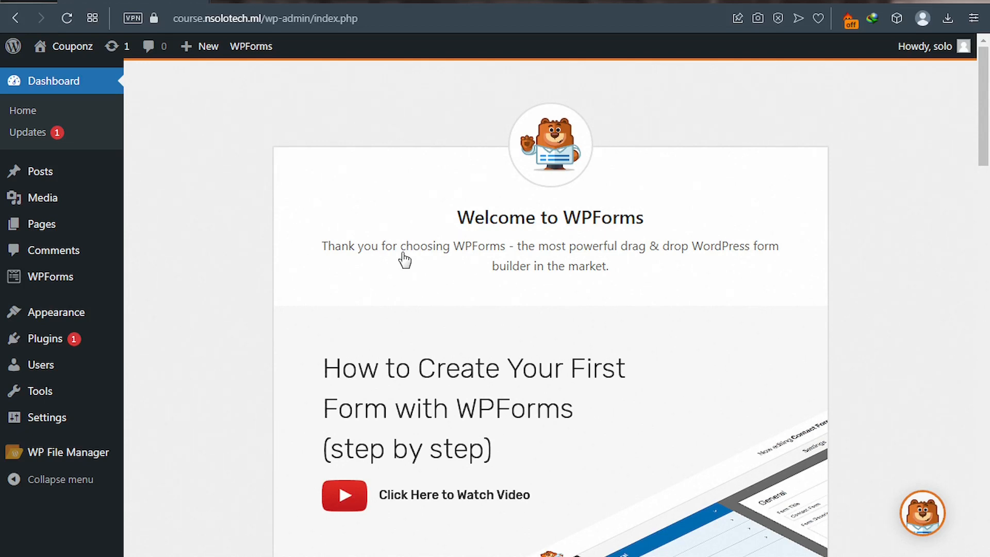
- Scroll down the Welcome to WPForms page and choose Create Your First Form
scroll(411, 310, "down", 10)
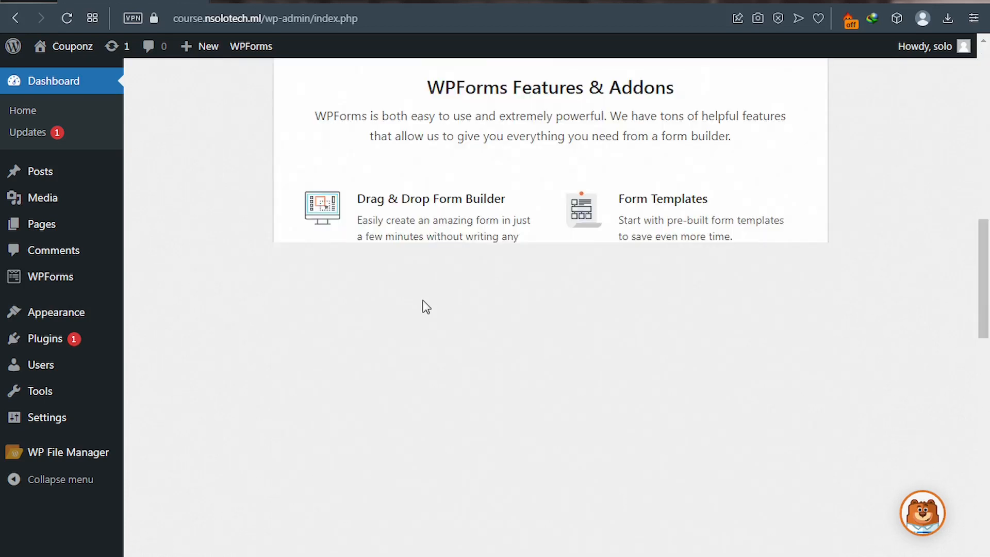
scroll(715, 261, "down", 5)
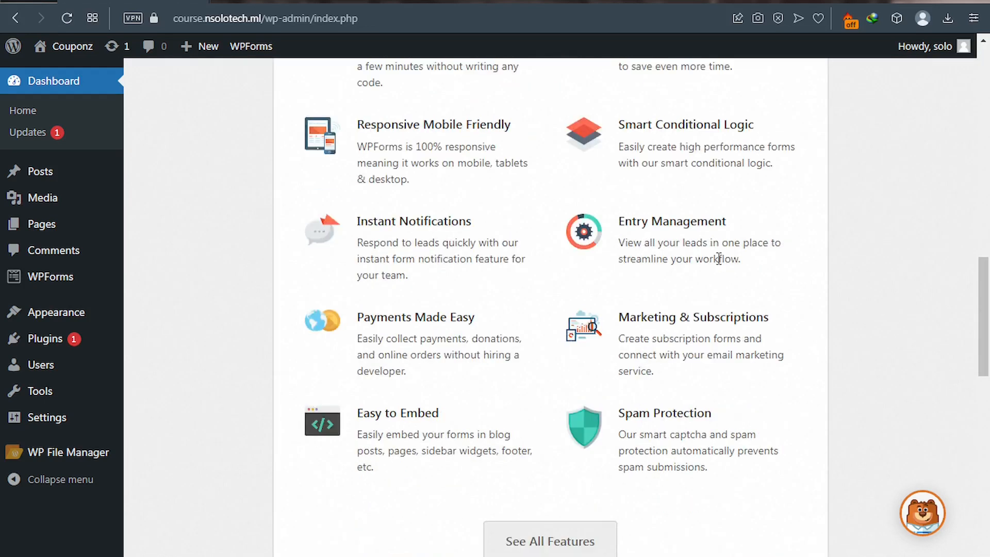
scroll(714, 263, "down", 10)
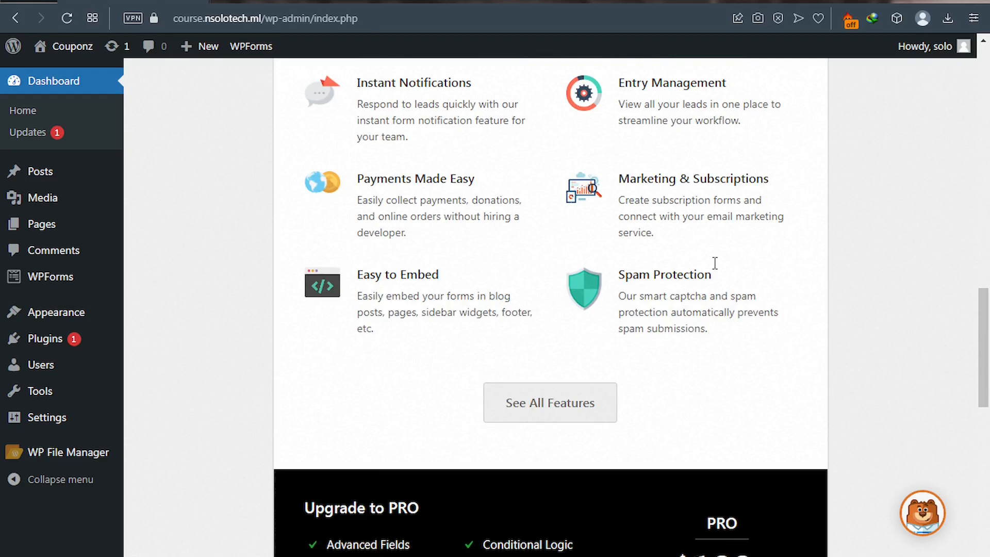
scroll(711, 268, "up", 4)
scroll(712, 268, "down", 3)
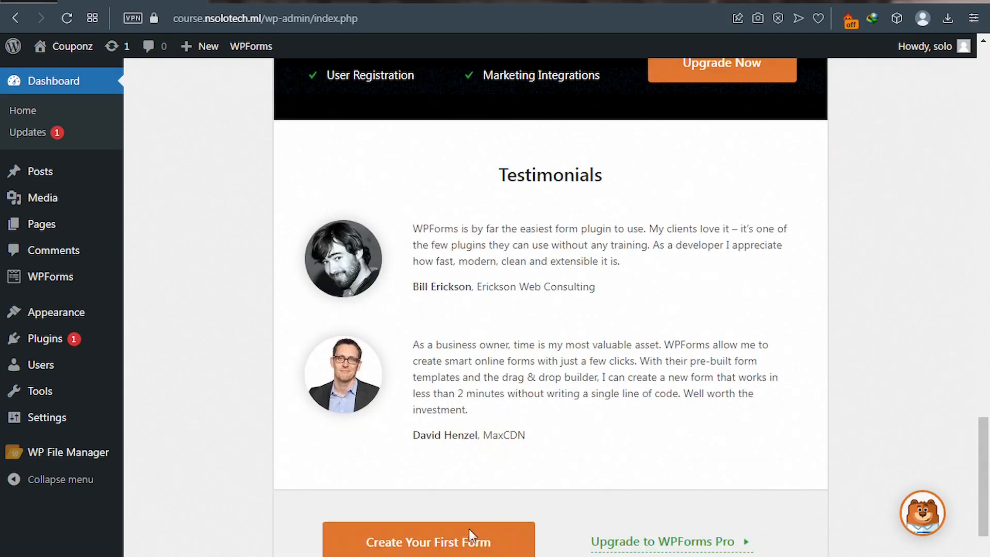
scroll(469, 528, "down", 1)
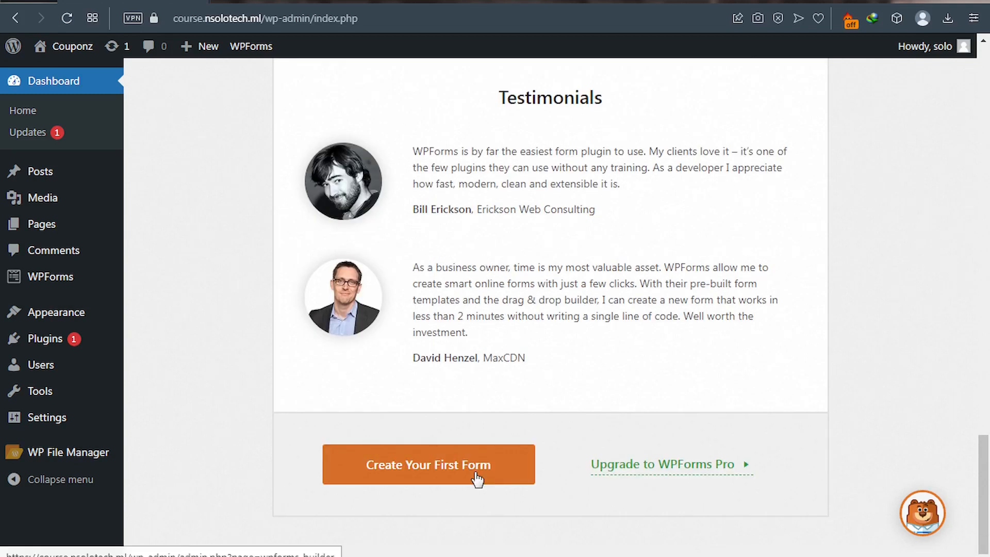
left_click(441, 463)
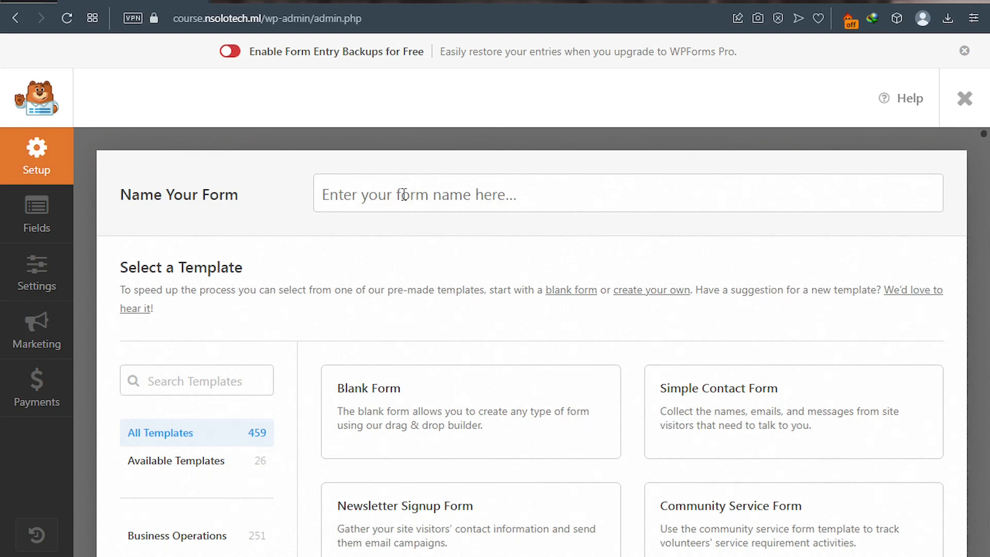
left_click(374, 195)
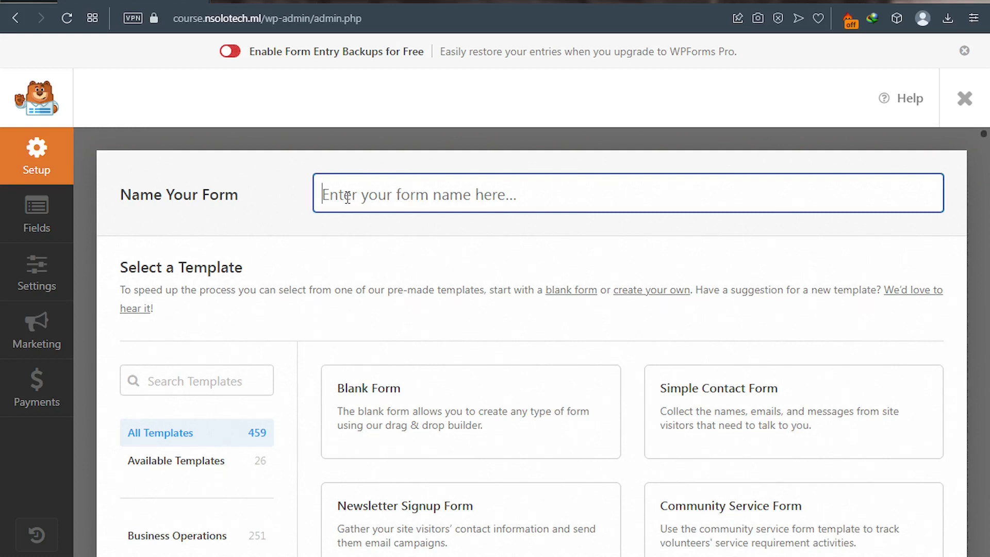
type("Conta")
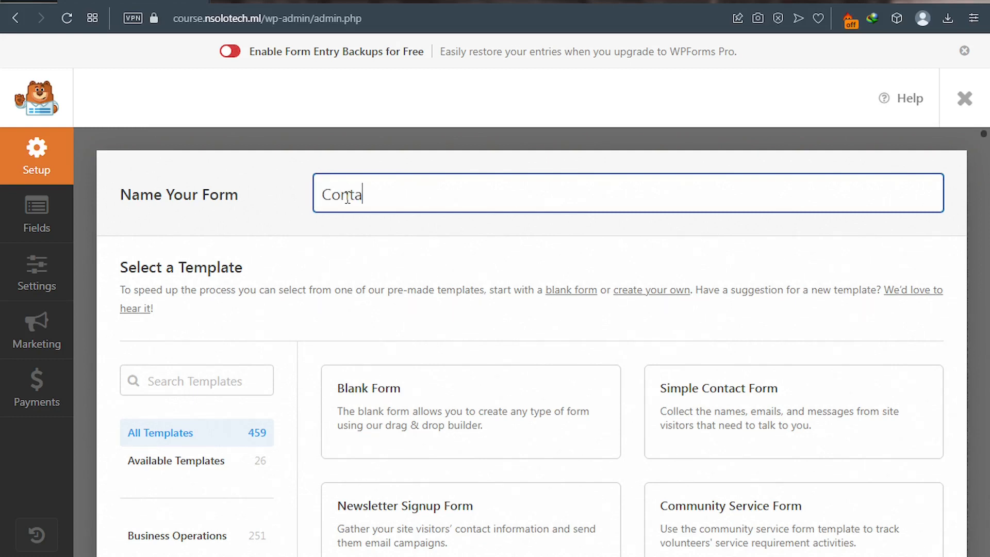
type("ct")
type("Form")
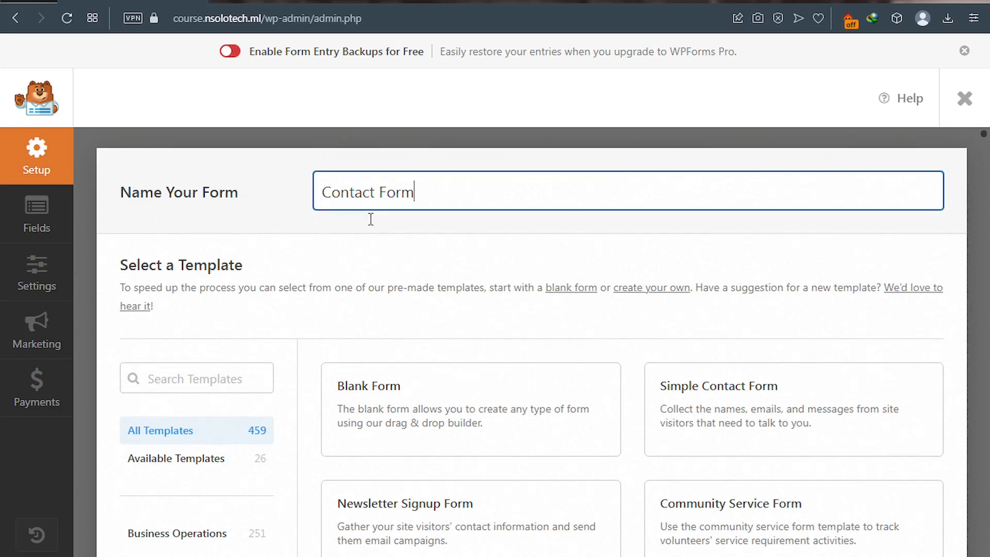
scroll(370, 215, "down", 4)
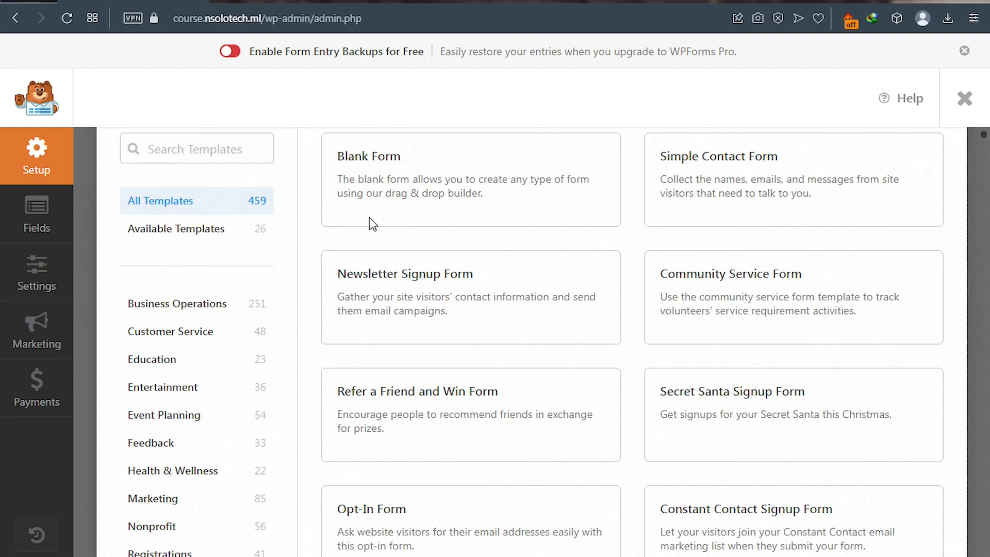
mouse_move(387, 270)
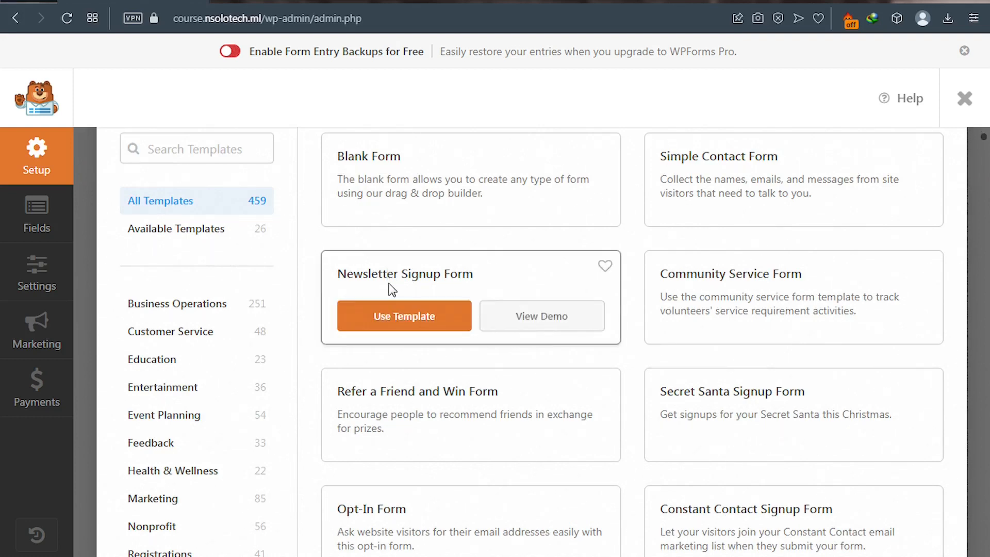
left_click(432, 316)
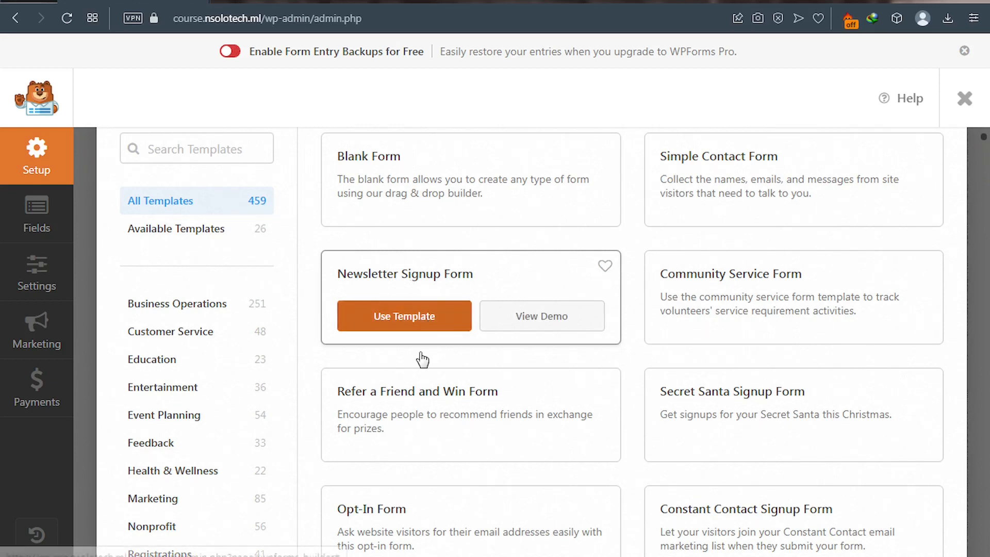
mouse_move(408, 407)
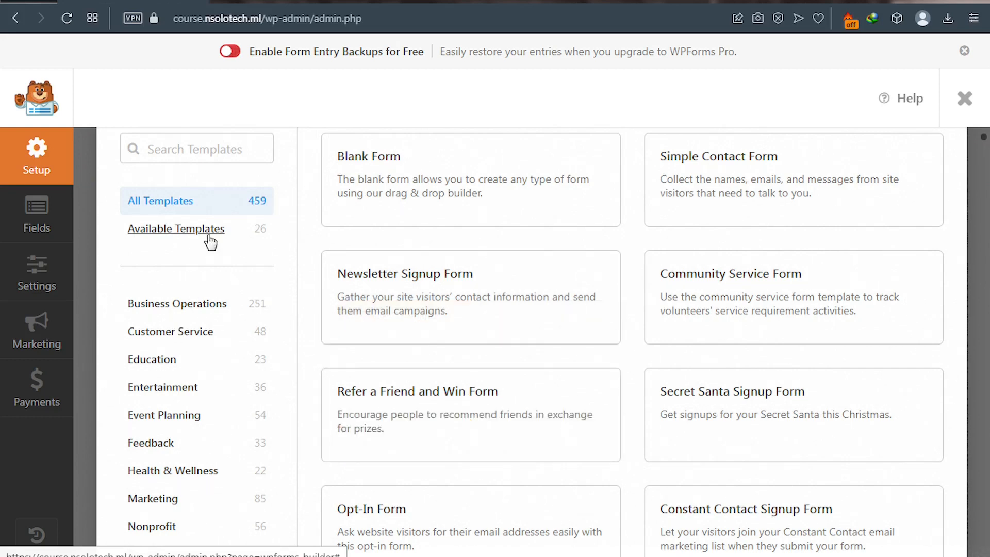
scroll(201, 317, "down", 3)
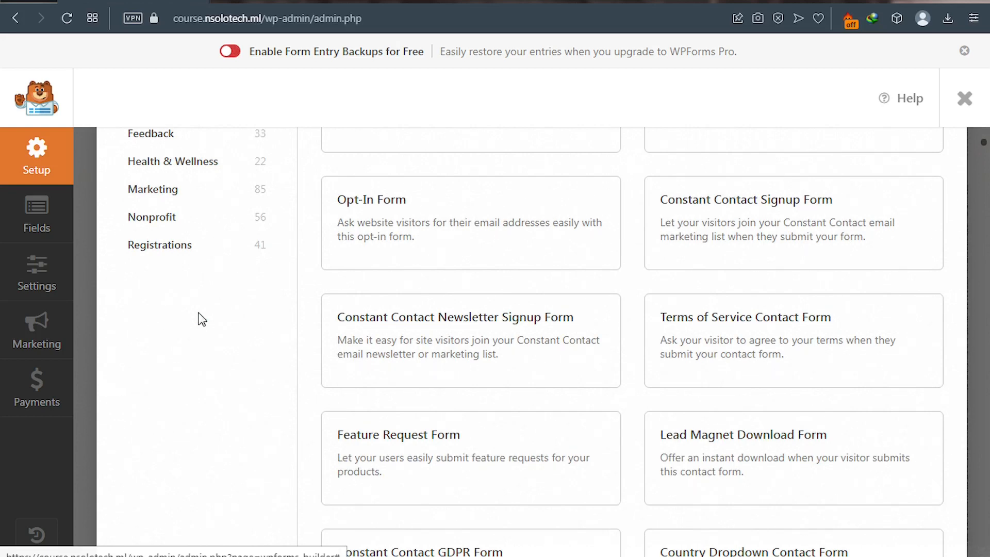
scroll(379, 200, "up", 3)
scroll(379, 201, "up", 5)
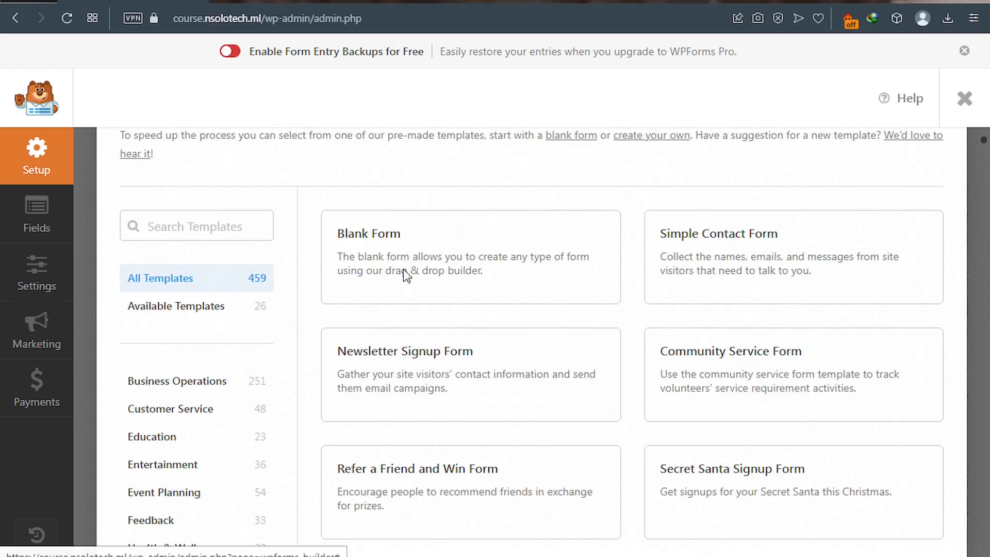
mouse_move(405, 271)
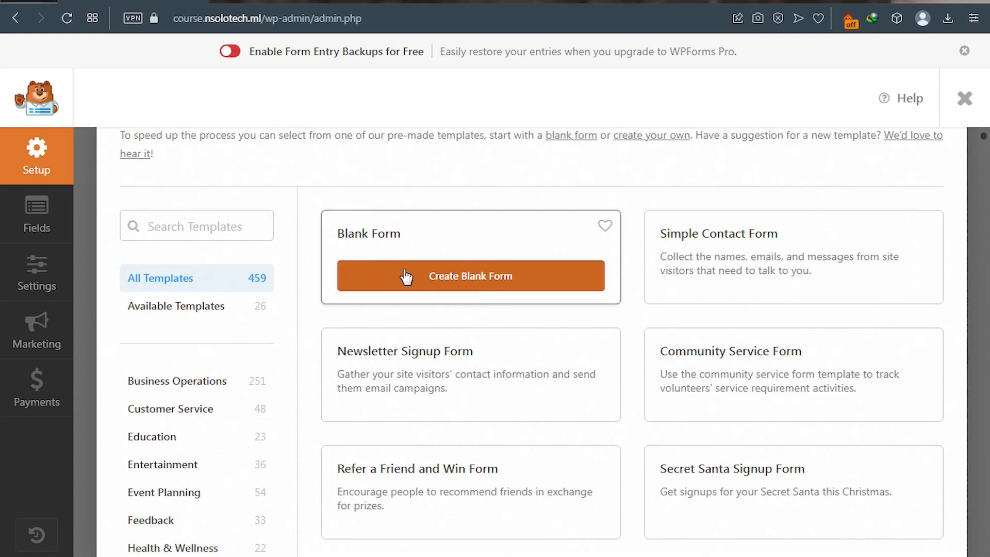
- Start Contact Form from the Blank Form template and review its Setup page
left_click(465, 282)
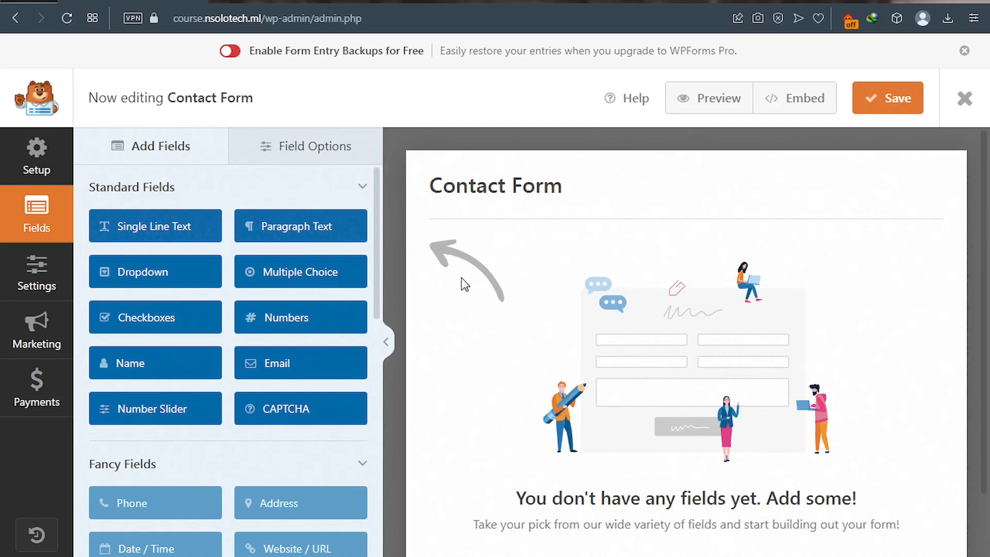
left_click(39, 166)
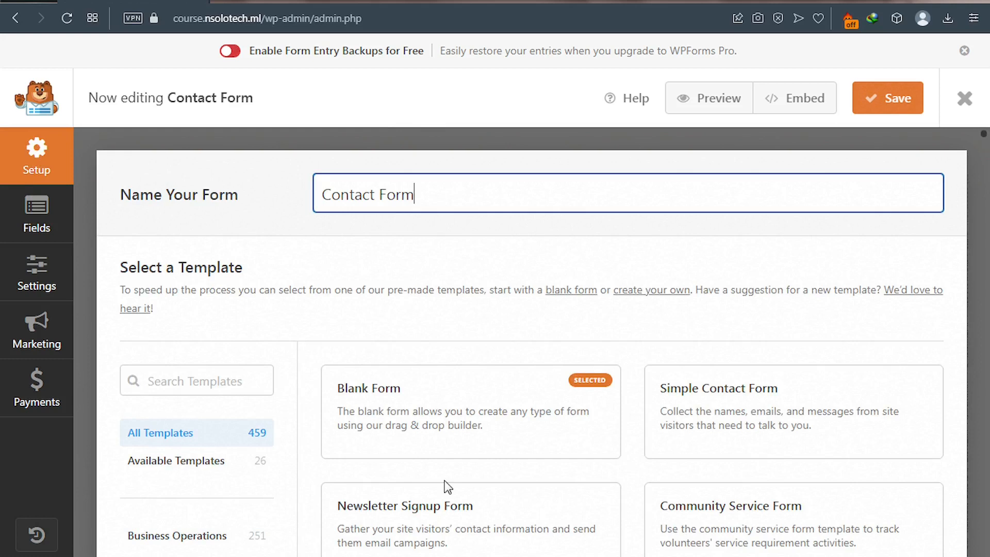
mouse_move(449, 390)
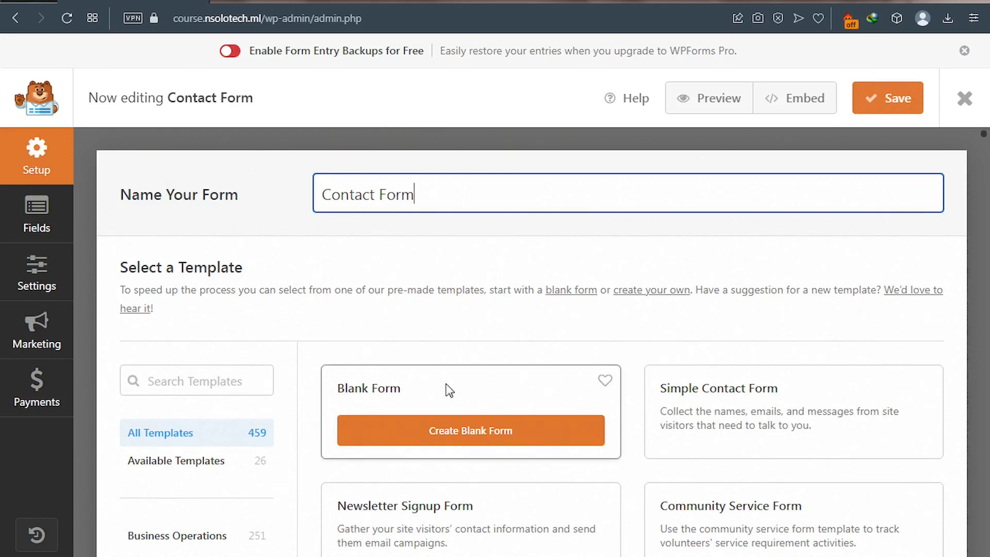
- Return to the Fields panel of the empty Contact Form builder
left_click(34, 230)
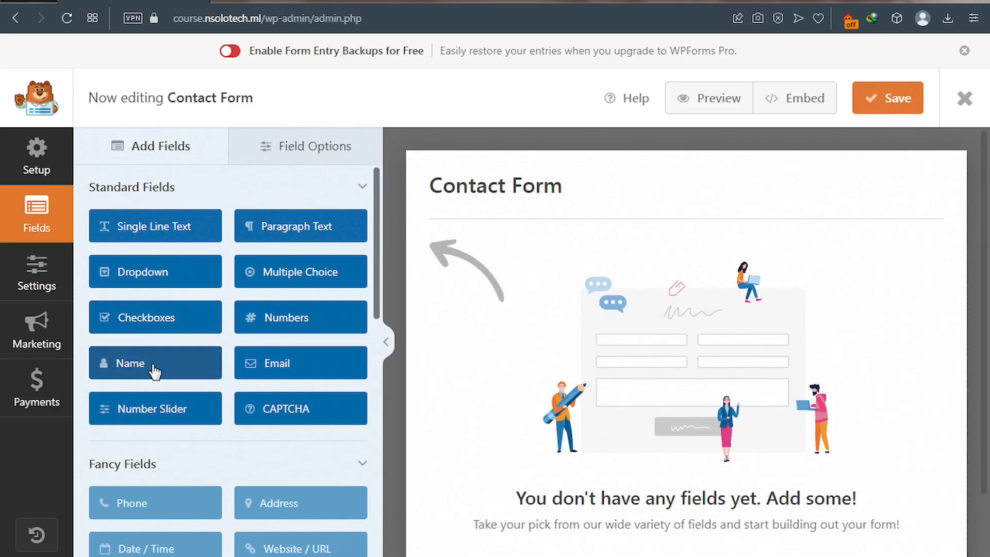
- Add Name, Email and Paragraph Text fields to Contact Form above the Submit button
left_click_drag(154, 370, 110, 371)
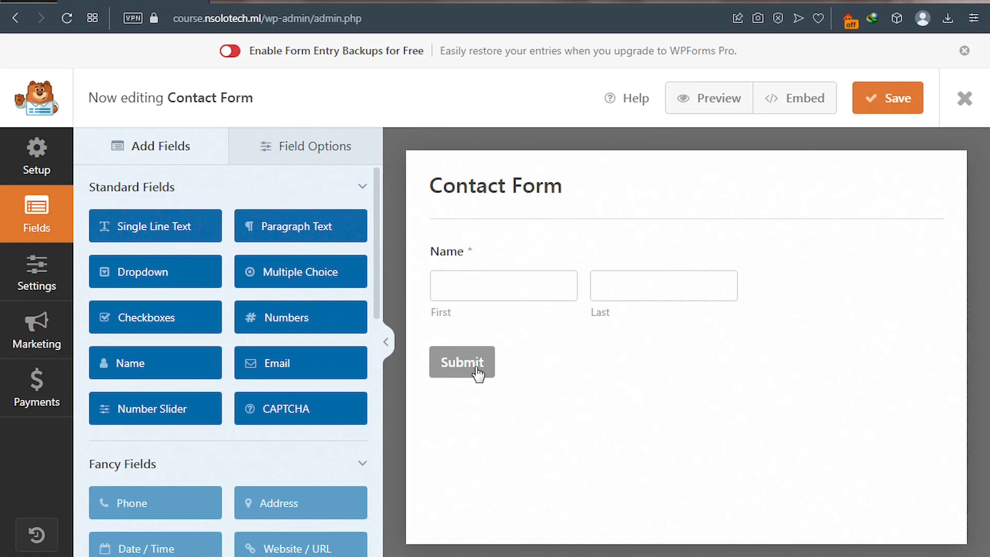
left_click(316, 367)
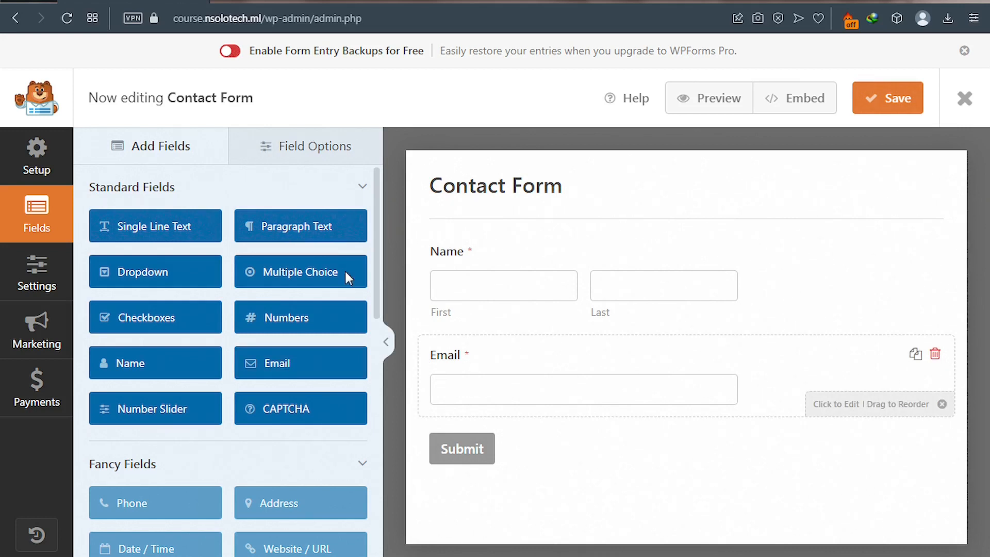
left_click(314, 233)
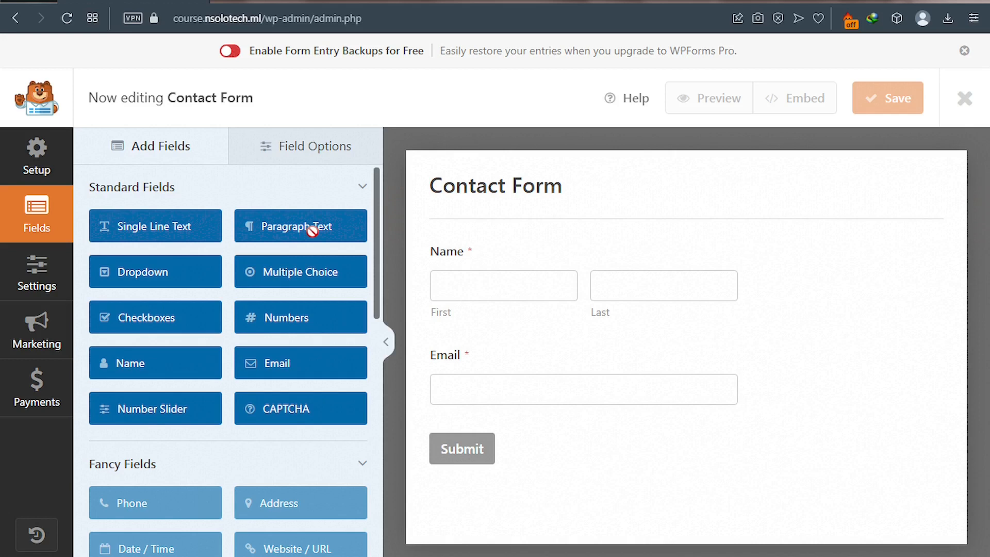
scroll(550, 269, "down", 2)
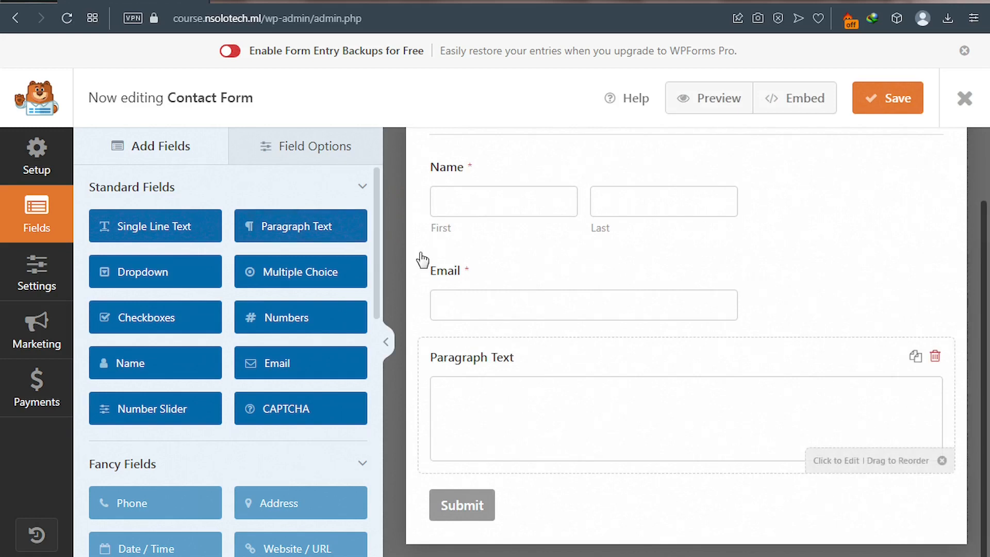
- Relabel the Paragraph Text field 'Message' and make it required
left_click(472, 363)
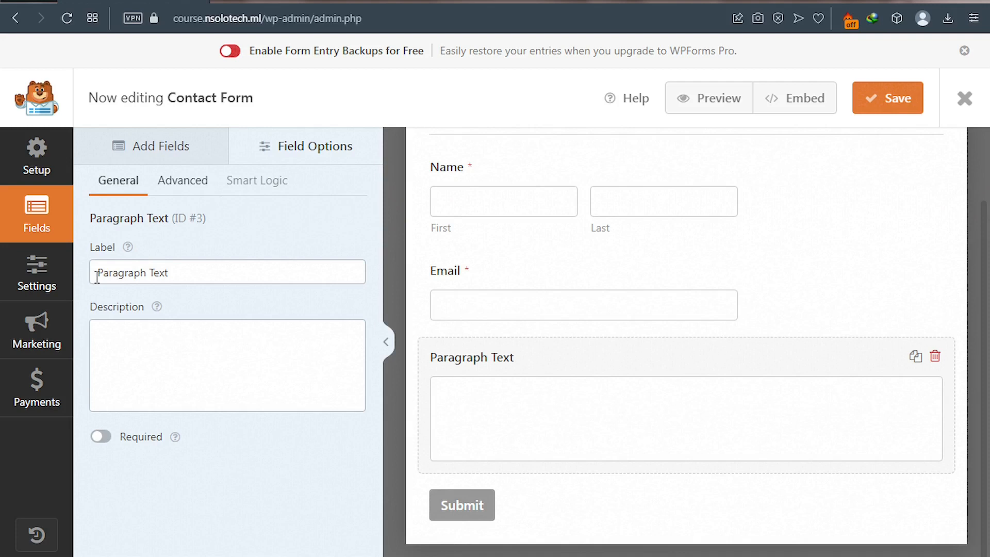
left_click_drag(96, 277, 168, 277)
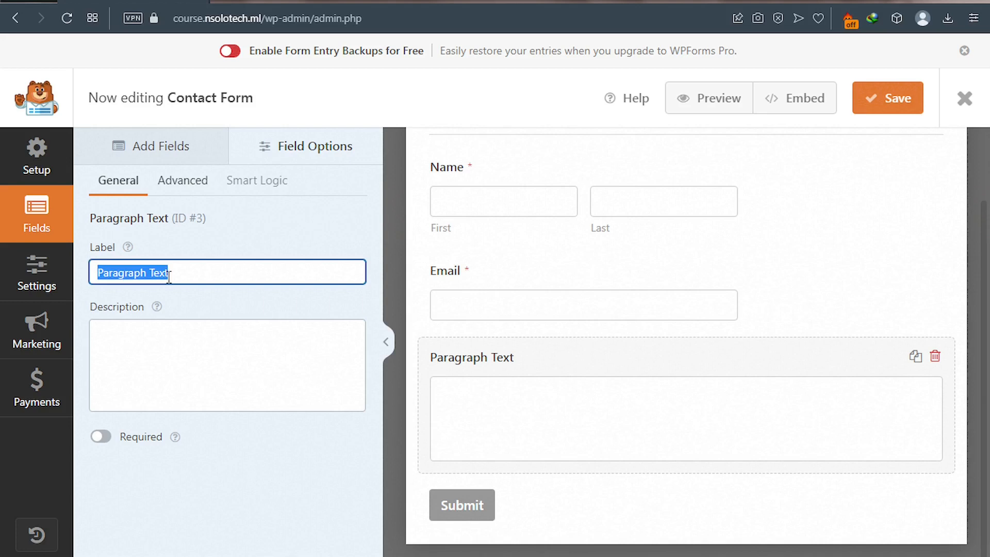
type("M")
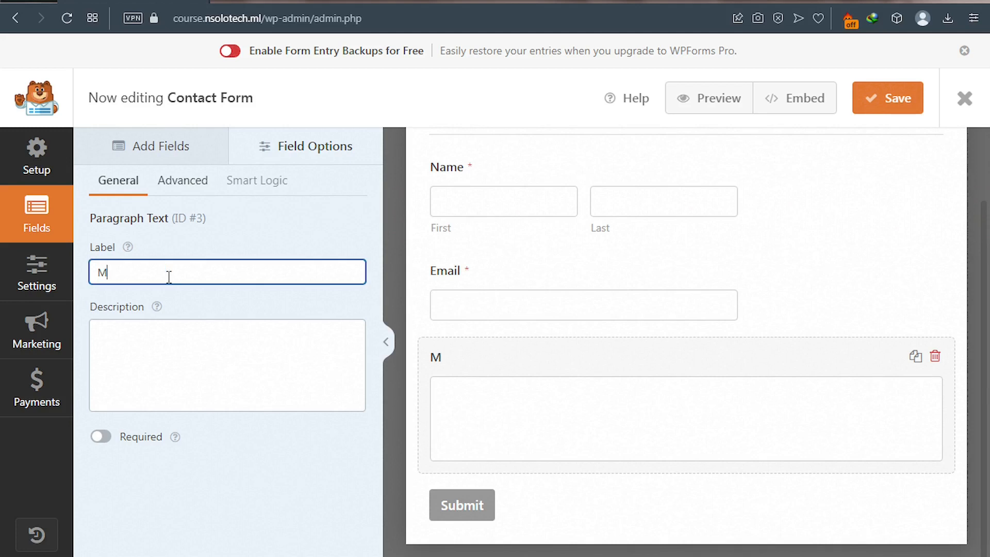
type("essage")
left_click(100, 438)
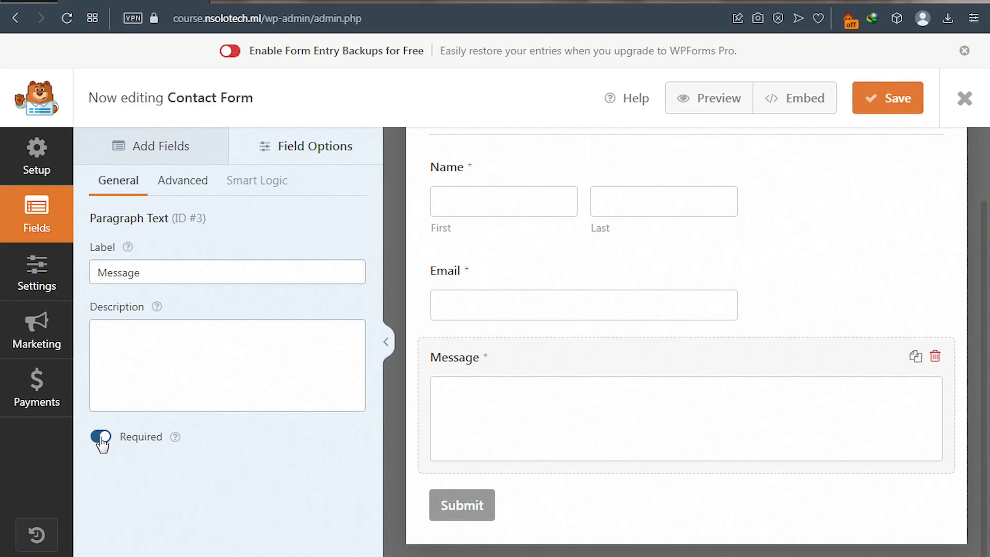
- Set the Message field's advanced placeholder to 'Enter Your Message Here...' and open form Settings
left_click(183, 182)
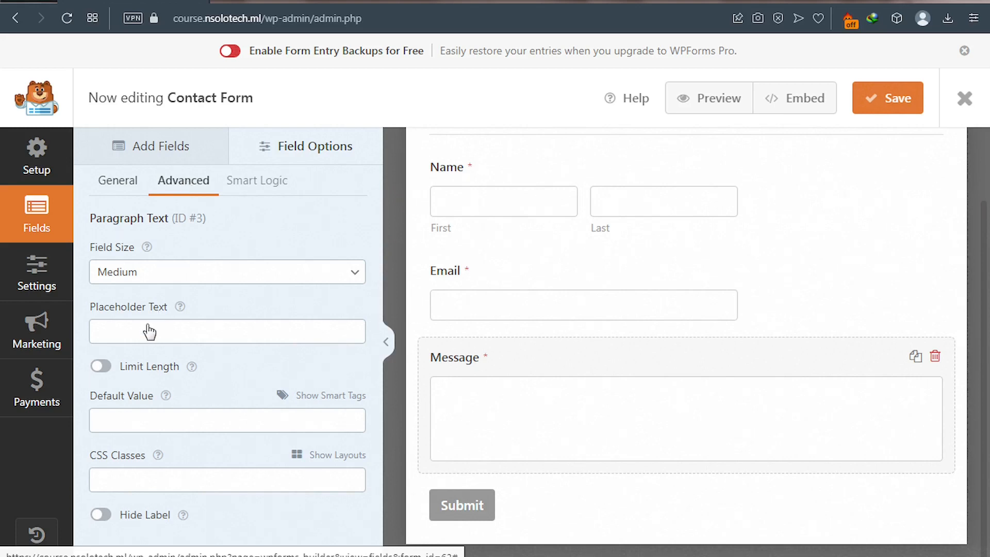
left_click(122, 331)
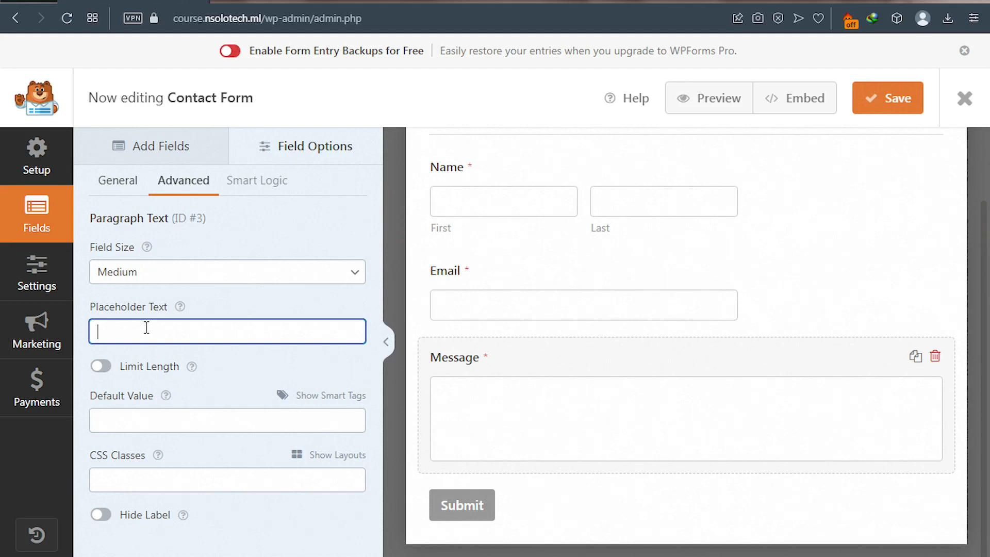
type("R")
key("BackSpace")
type("Enter Yo")
type("ur Message Here...")
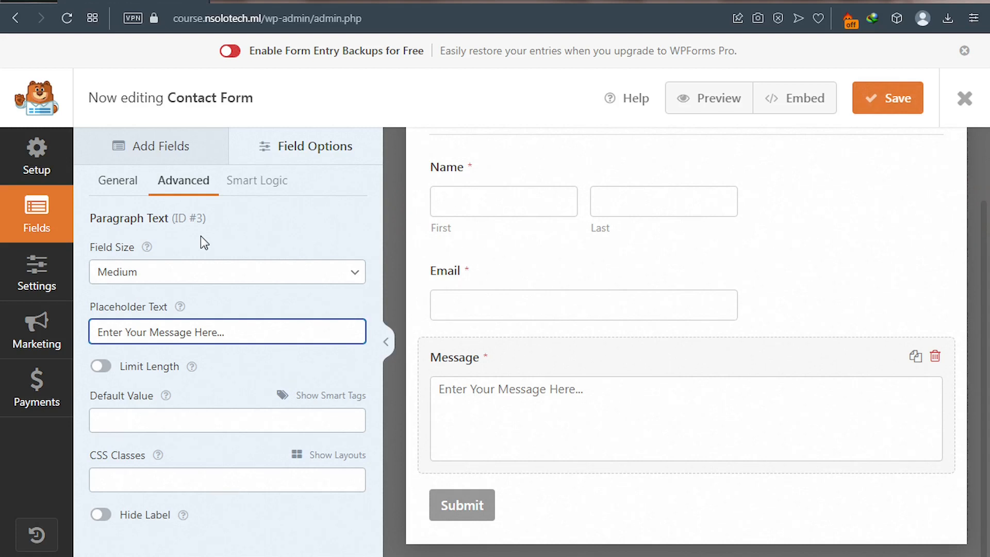
left_click(44, 282)
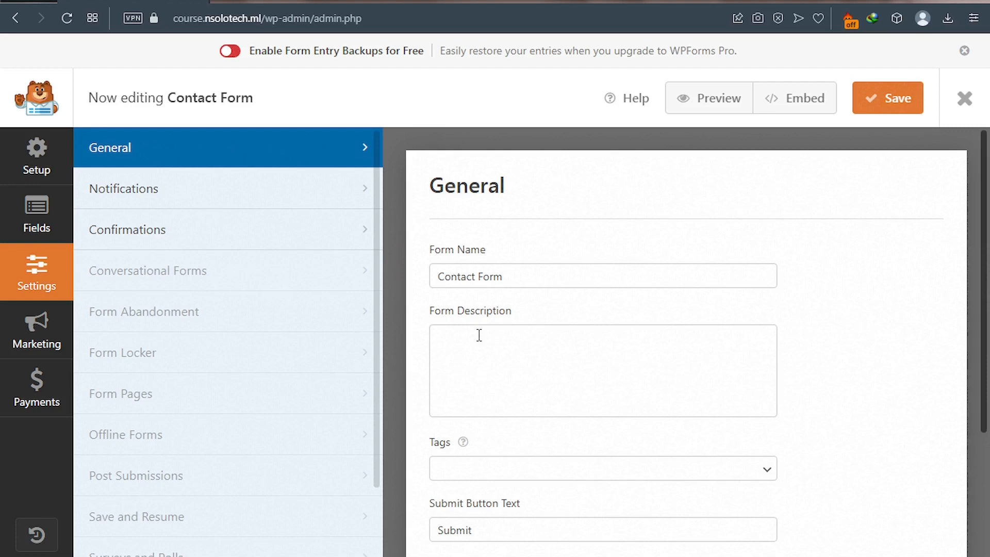
- Change the Submit Button Text to 'Send', then go to the Notifications settings
scroll(479, 335, "down", 3)
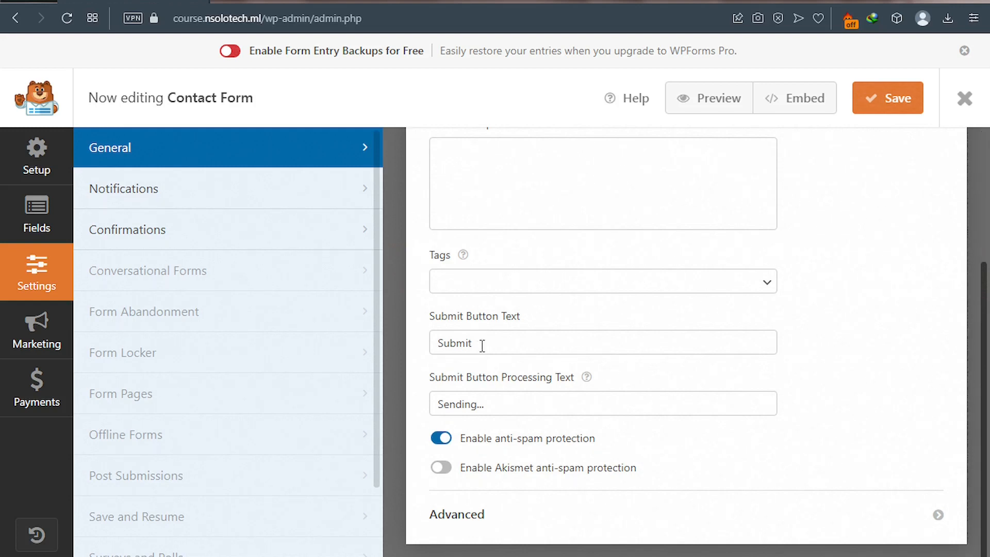
double_click(452, 342)
type("S")
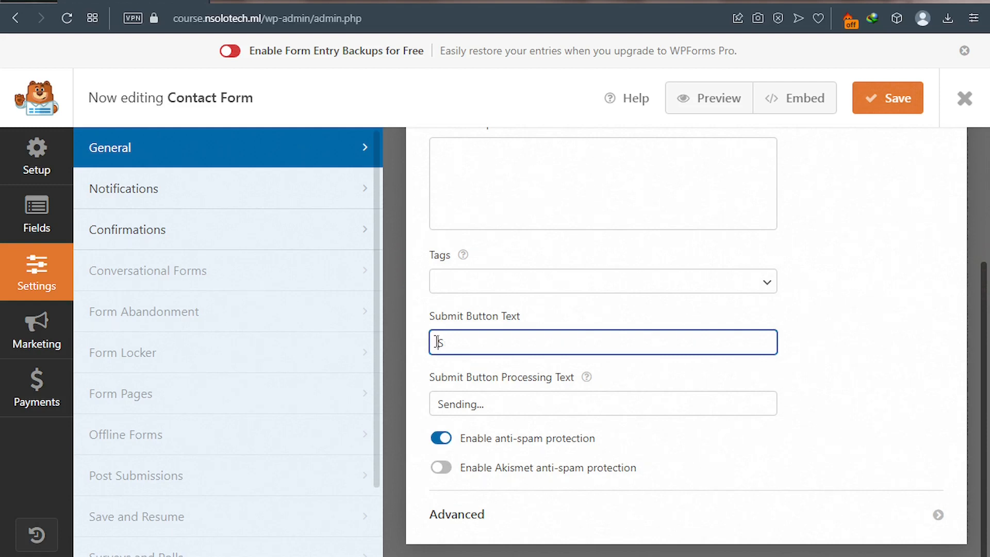
type("end")
scroll(552, 344, "up", 4)
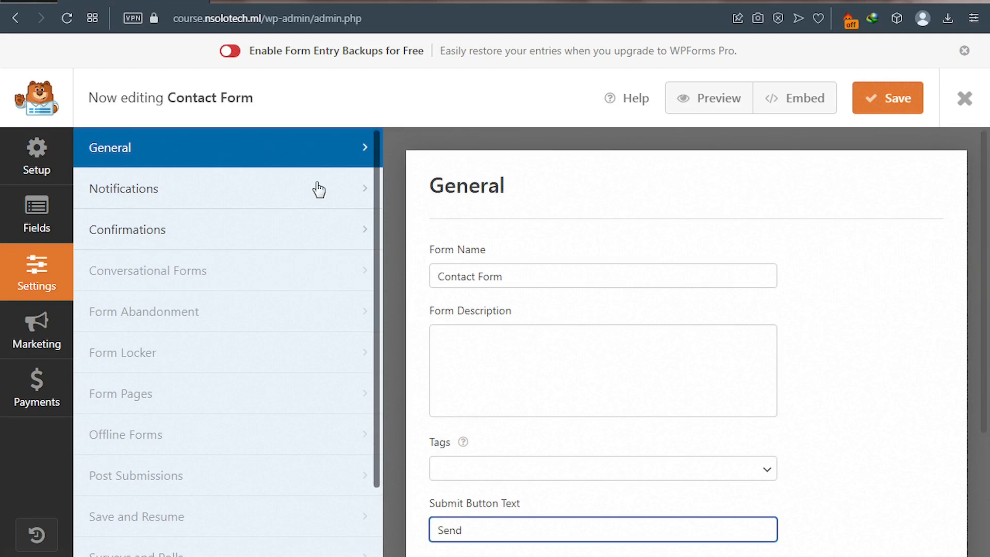
left_click(318, 190)
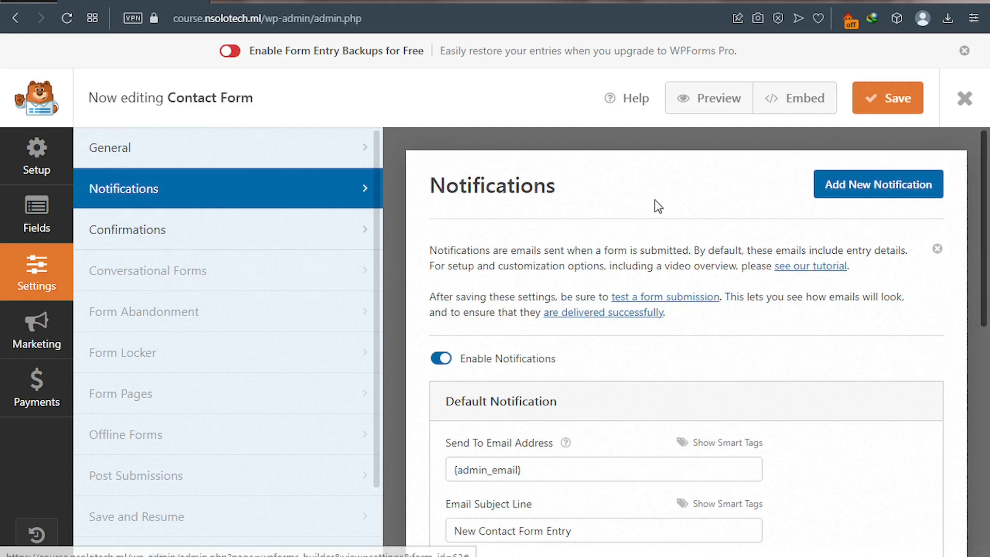
- Replace the {admin_email} notification recipient with the site owner's Gmail address
scroll(531, 245, "down", 5)
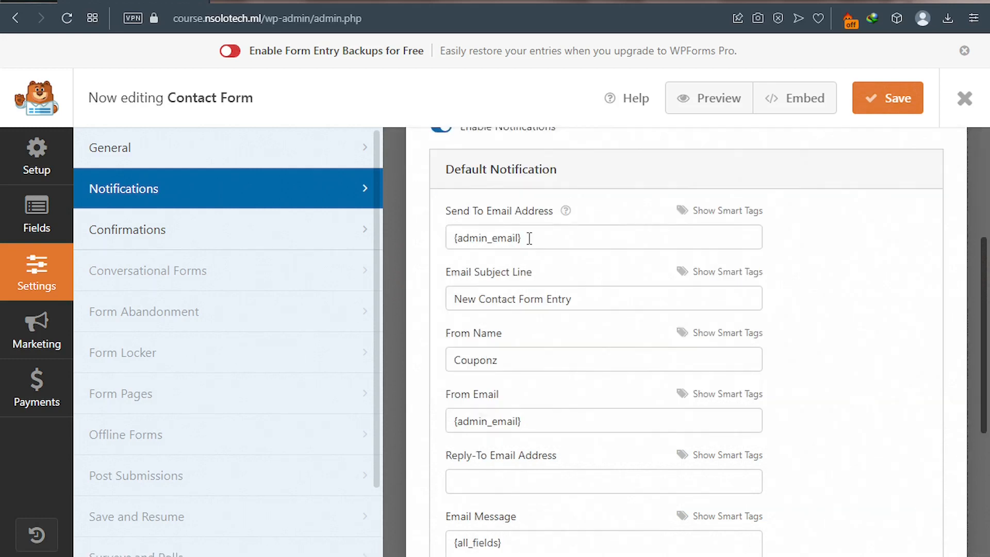
left_click(529, 239)
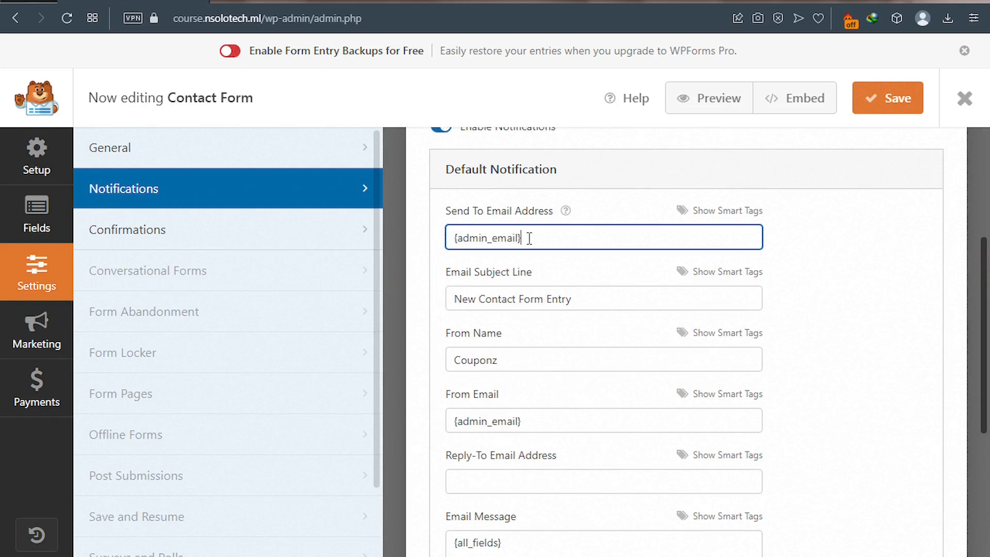
left_click_drag(529, 239, 454, 239)
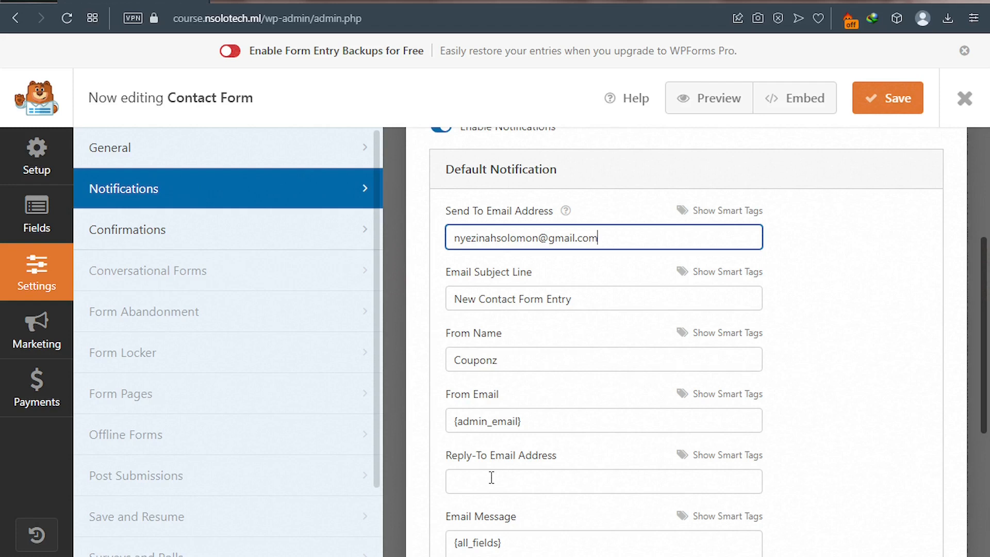
scroll(492, 477, "down", 5)
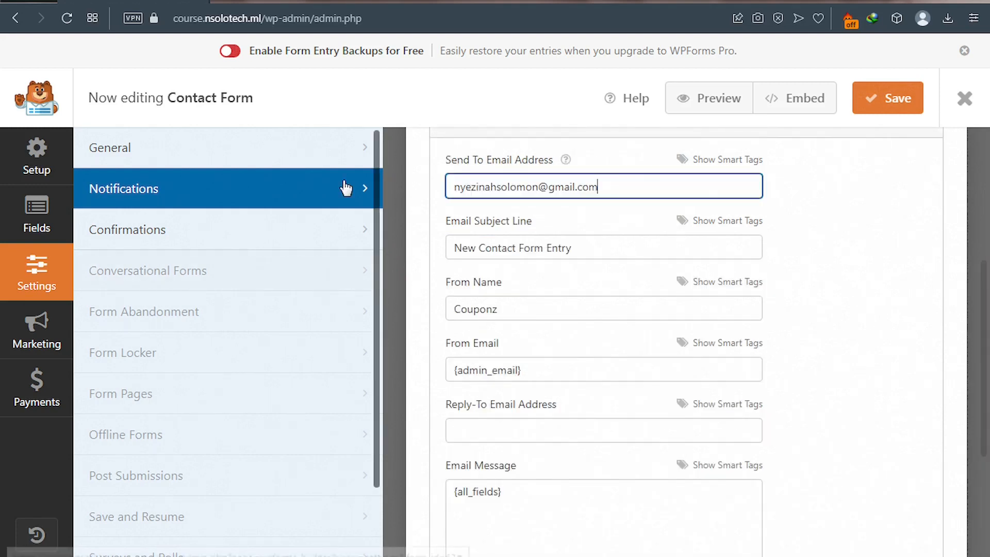
left_click(316, 234)
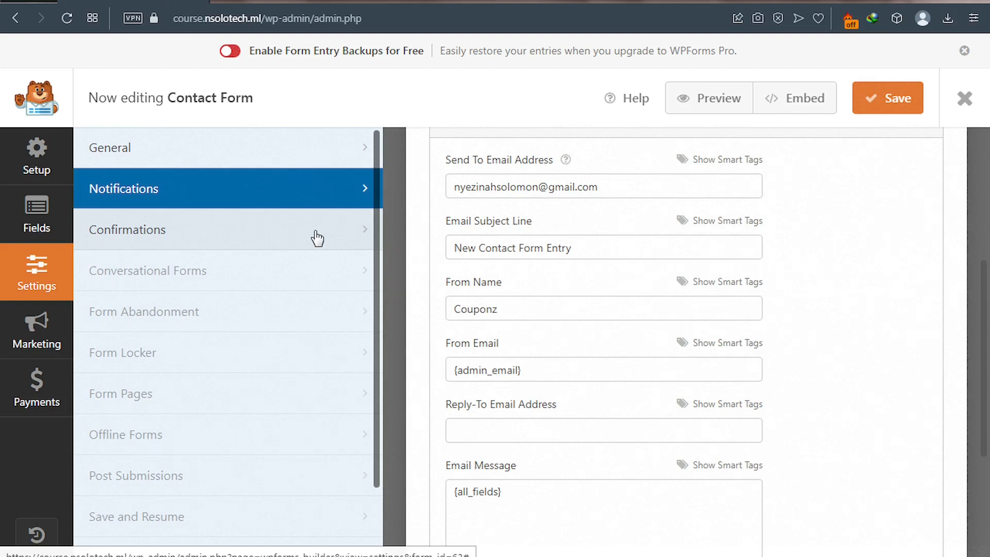
- Keep the Message confirmation type with 'Thanks for contacting us! We will be in touch with you shortly.'
left_click(317, 237)
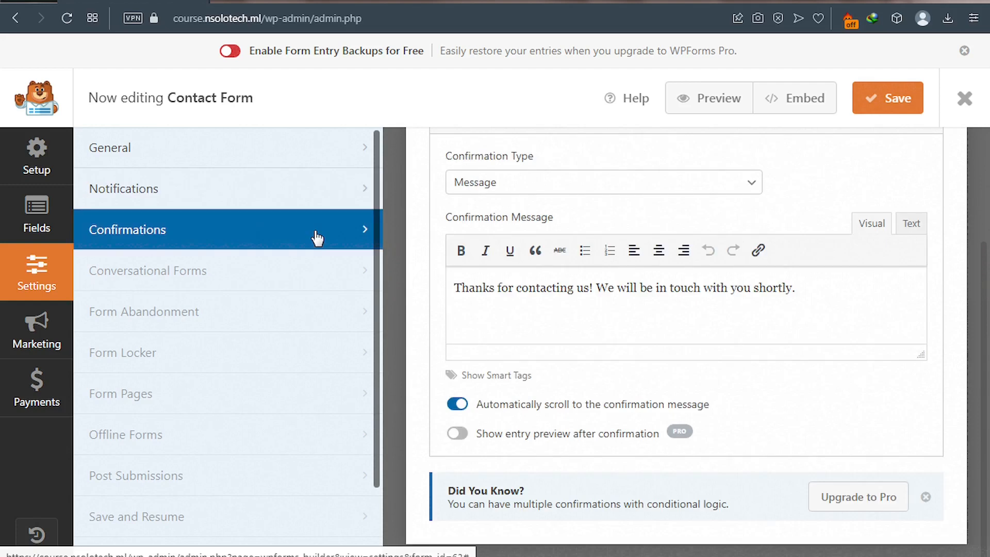
scroll(543, 216, "up", 3)
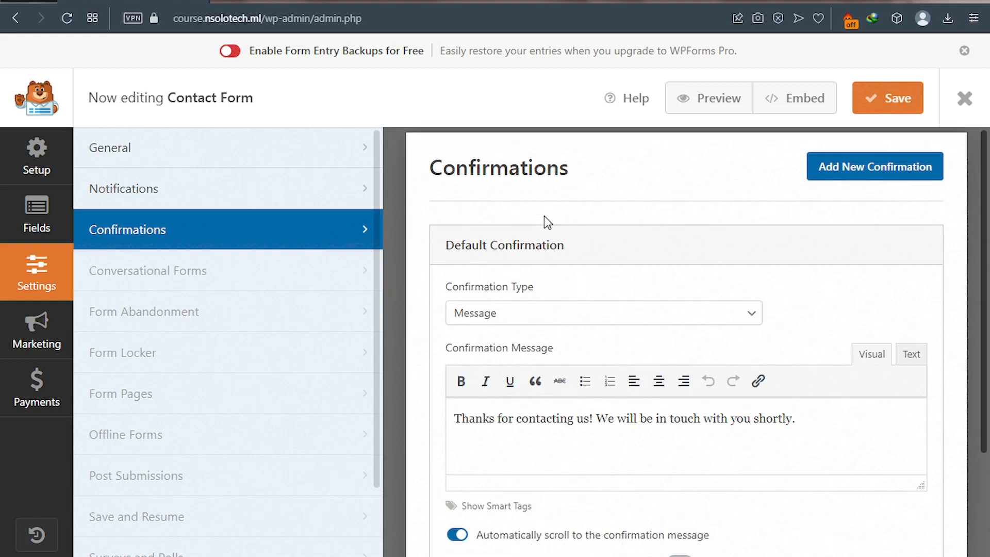
scroll(538, 259, "down", 1)
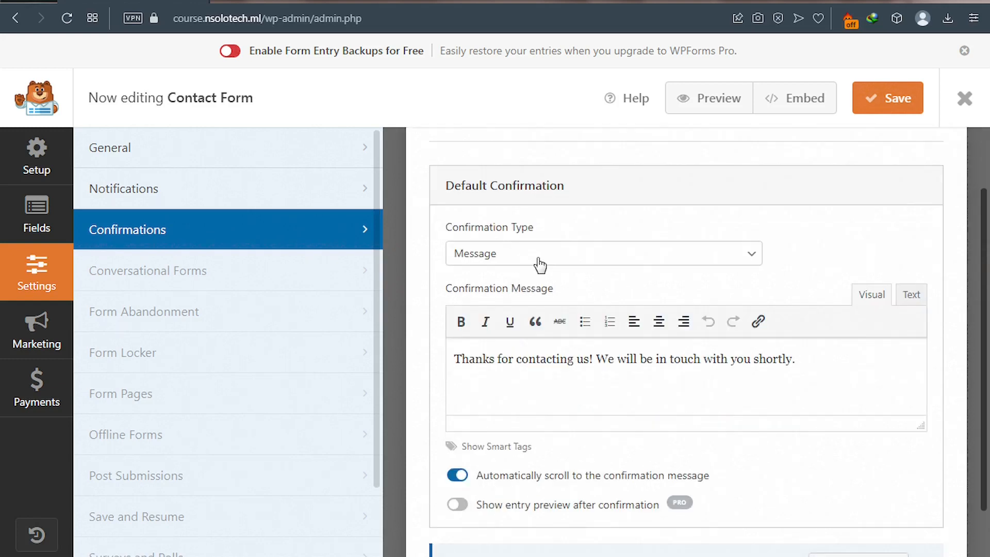
triple_click(486, 363)
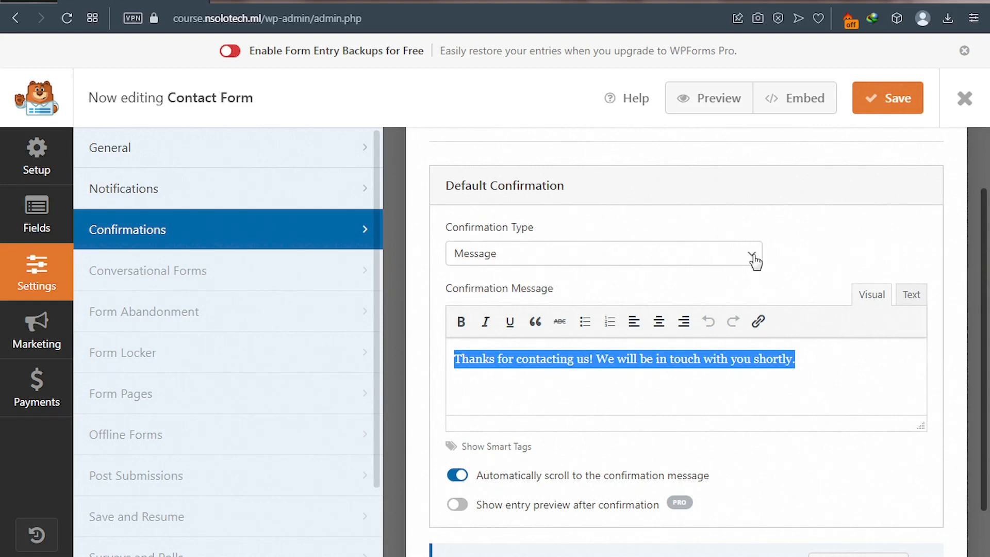
left_click(753, 258)
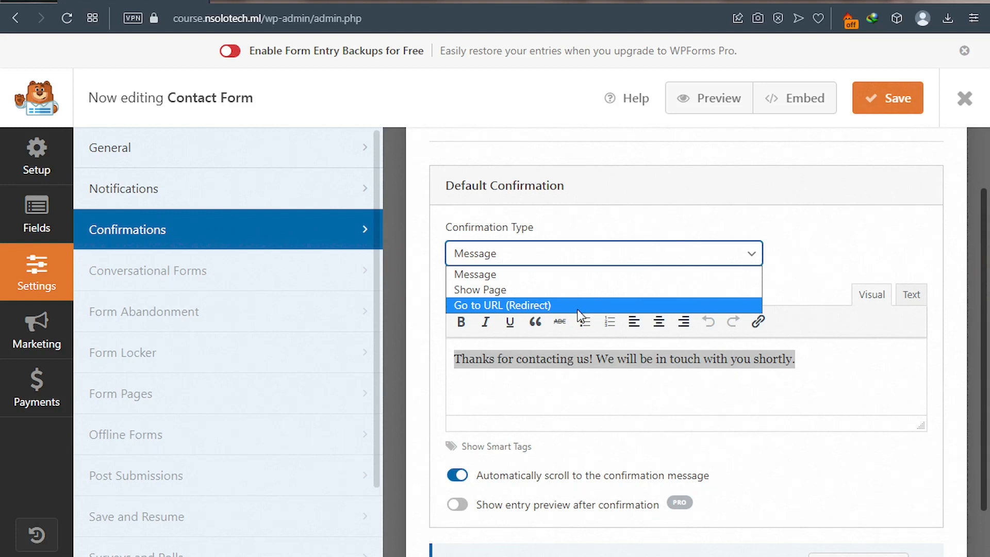
left_click(801, 234)
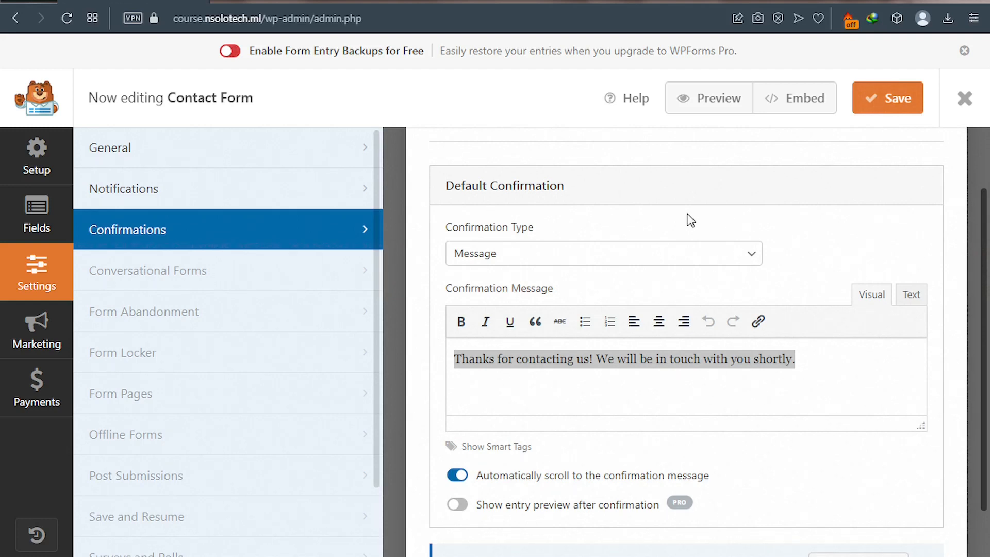
- Embed the Contact Form in a newly created page named 'Contact Us'
left_click(800, 108)
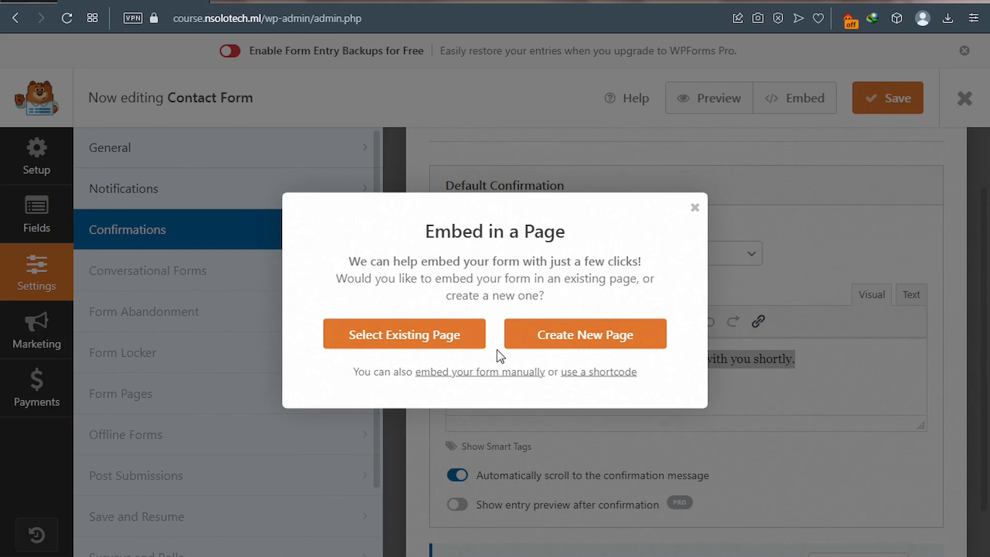
left_click(581, 343)
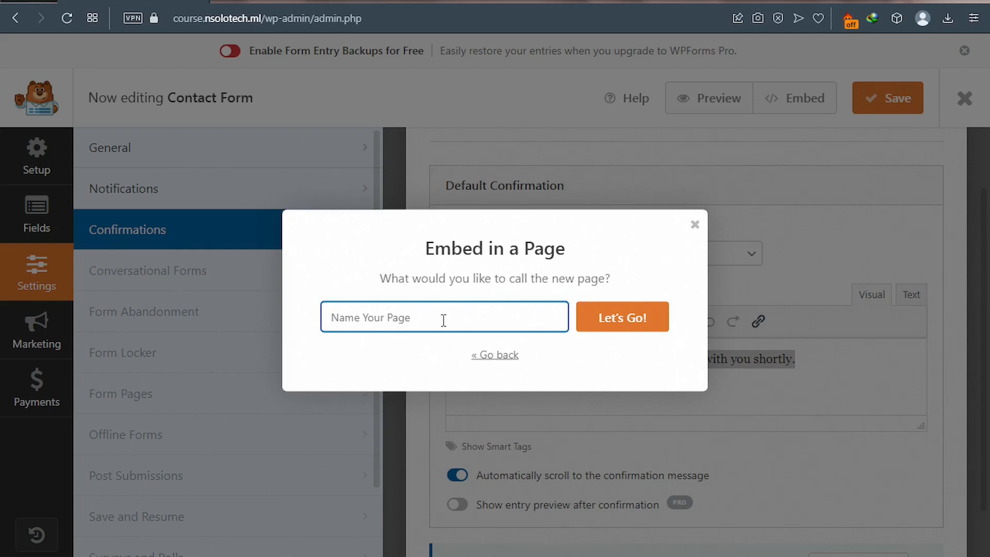
type("Contact Us")
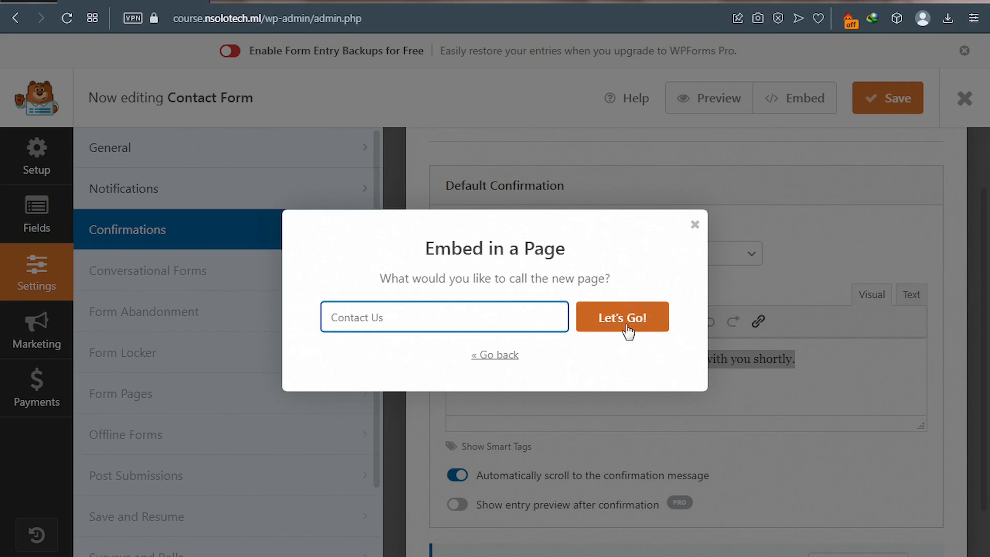
left_click(623, 327)
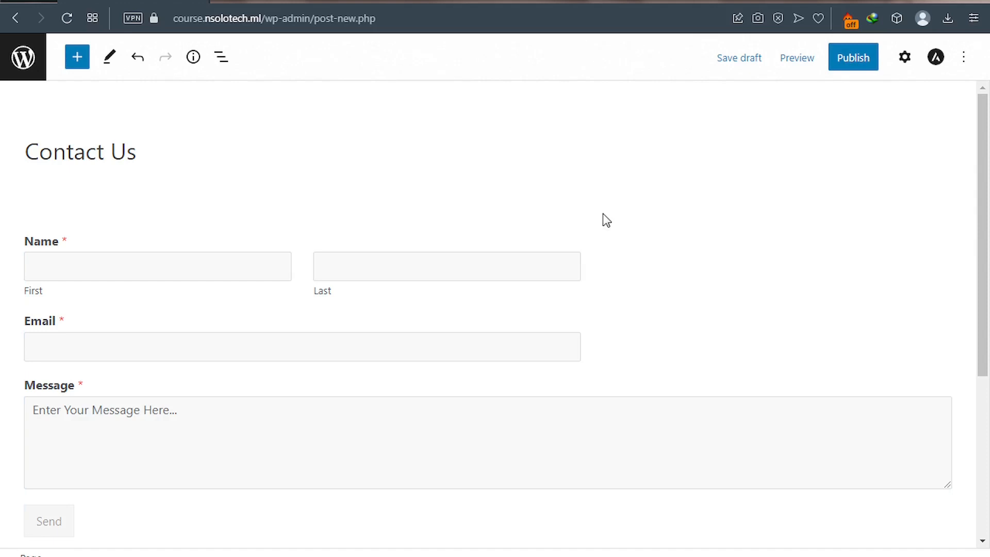
- Publish the Contact Us page, confirming in the pre-publish panel
left_click(846, 71)
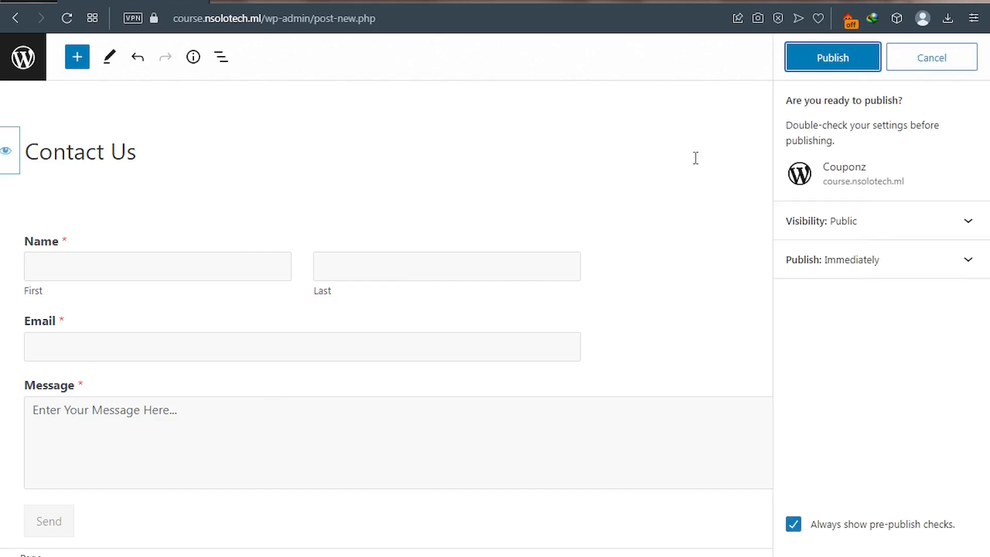
left_click(821, 76)
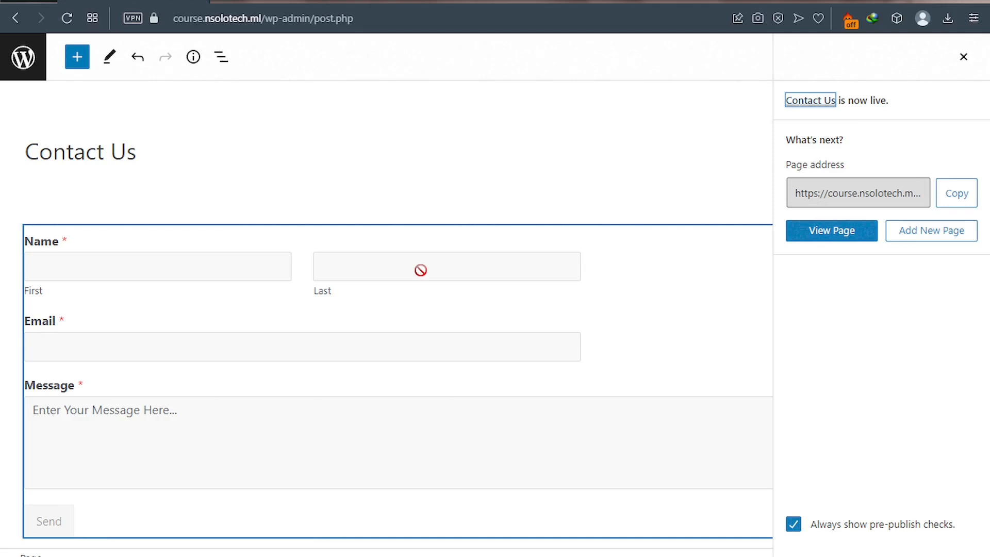
- View the live Contact Us page with its Name, Email, Message form and Send button
left_click(829, 240)
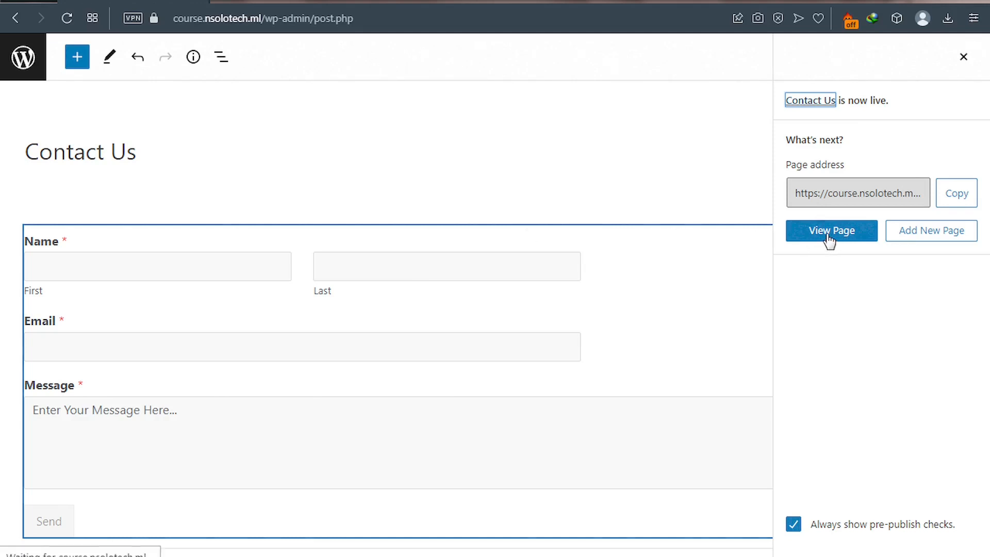
left_click(825, 238)
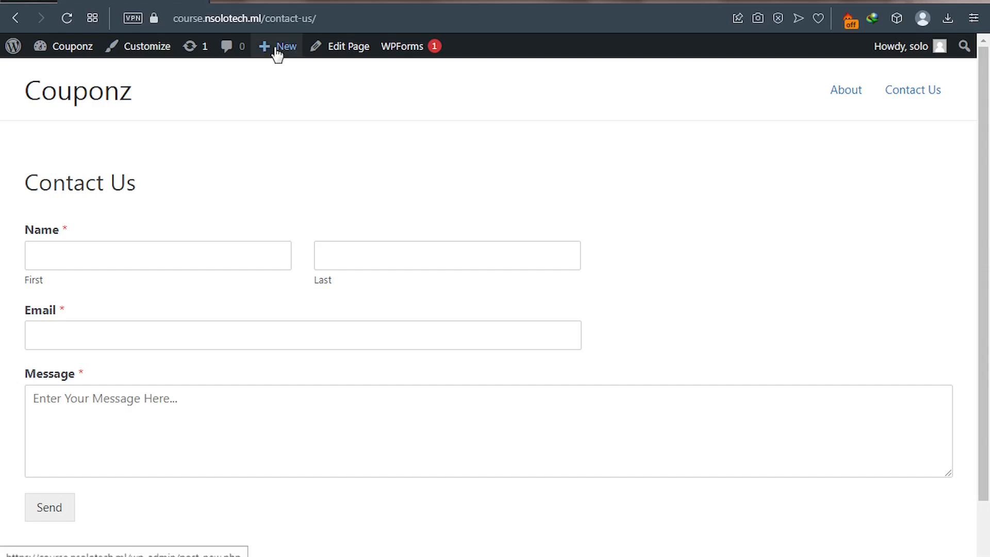
mouse_move(276, 52)
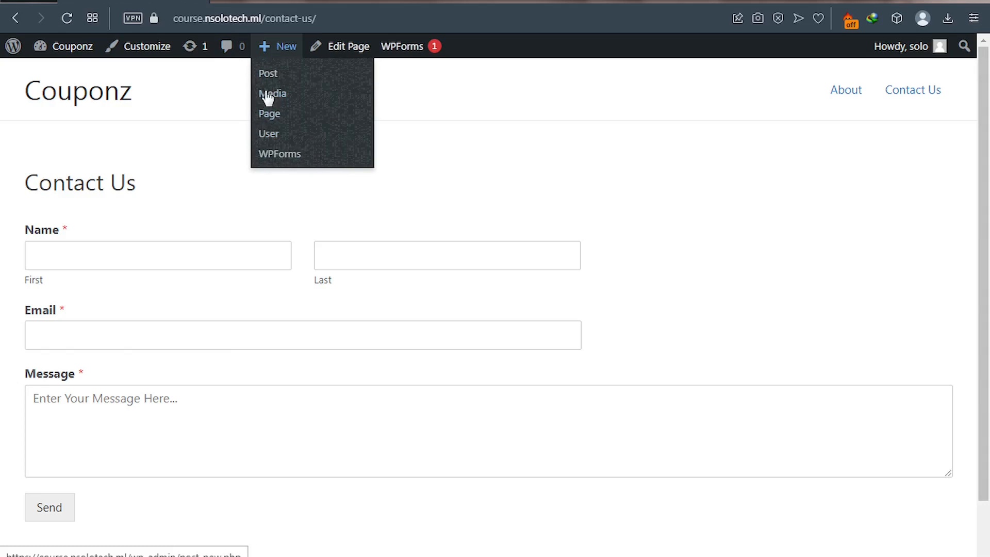
- Create a new page titled 'Form 2' and insert a WPForms block
left_click(274, 119)
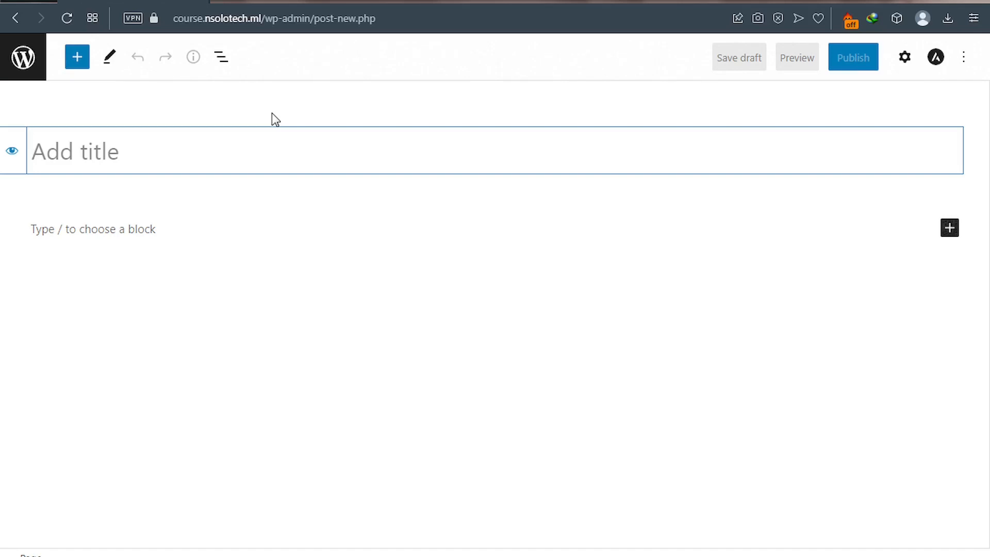
type("For")
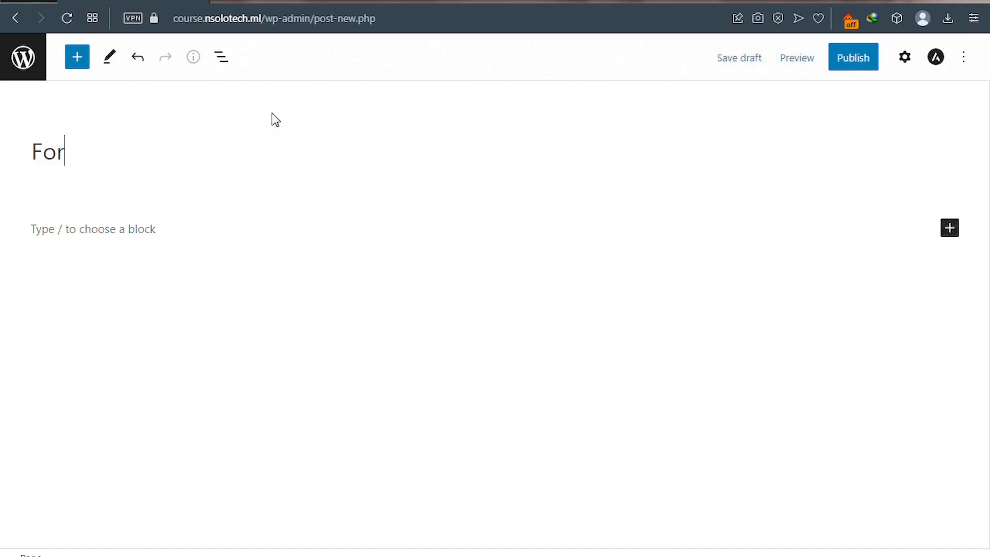
type("m 2")
left_click(949, 232)
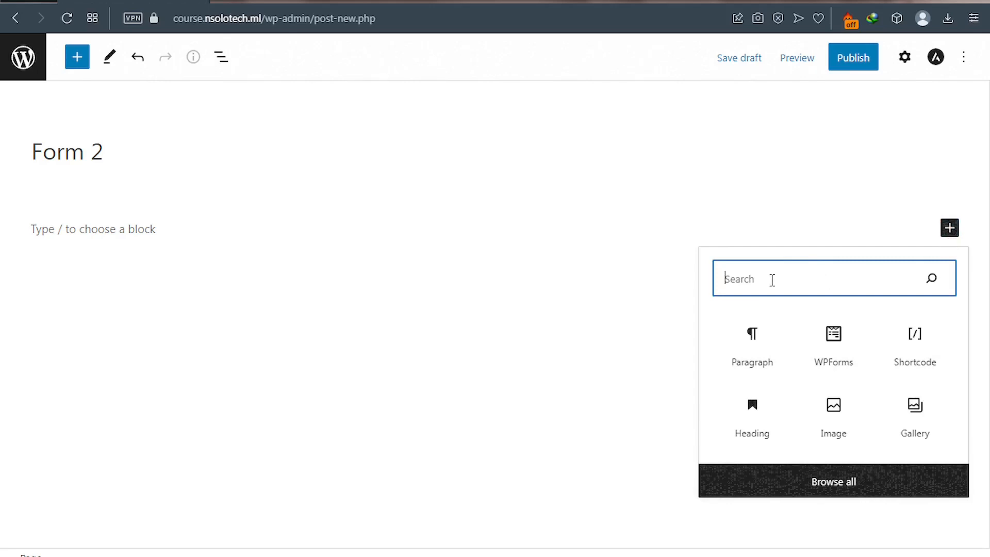
type("wpform")
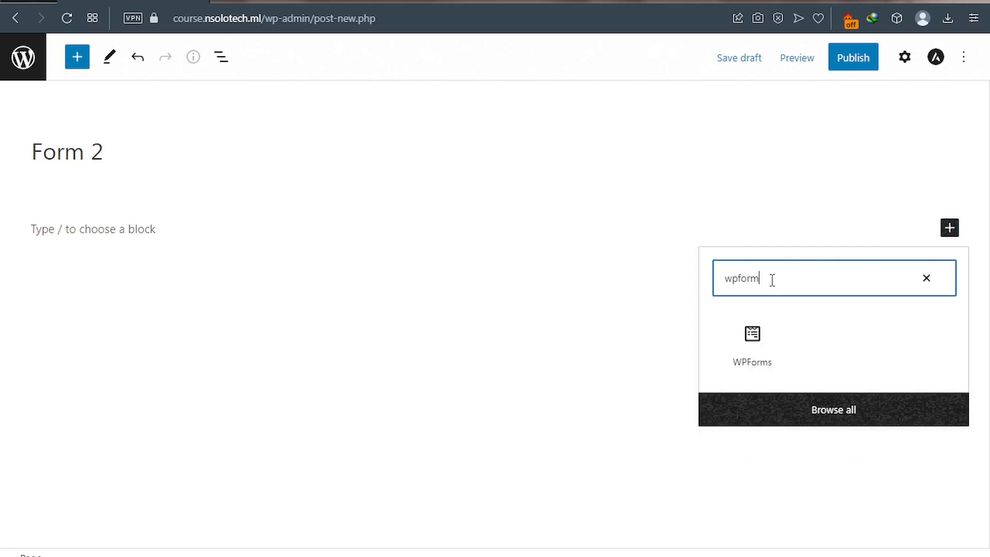
left_click(756, 347)
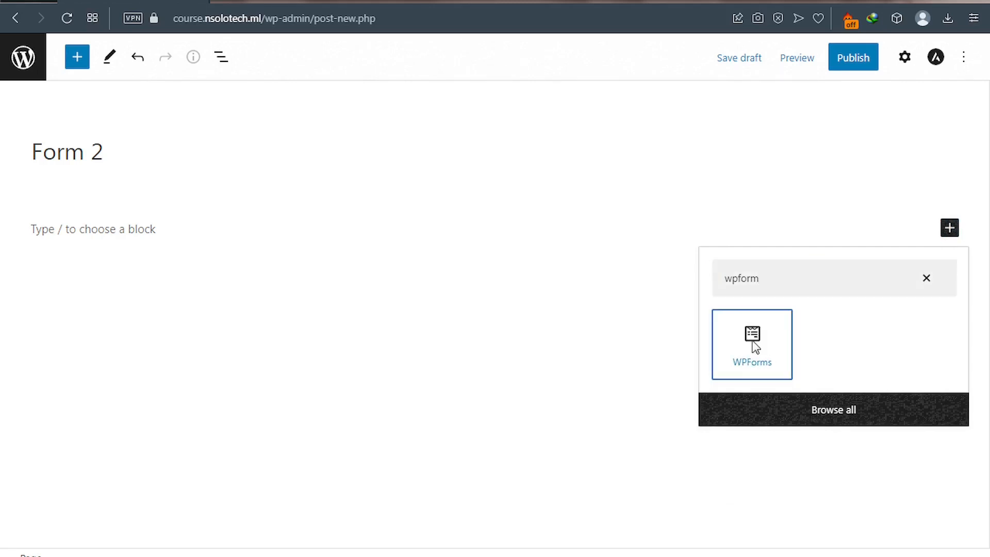
left_click(756, 347)
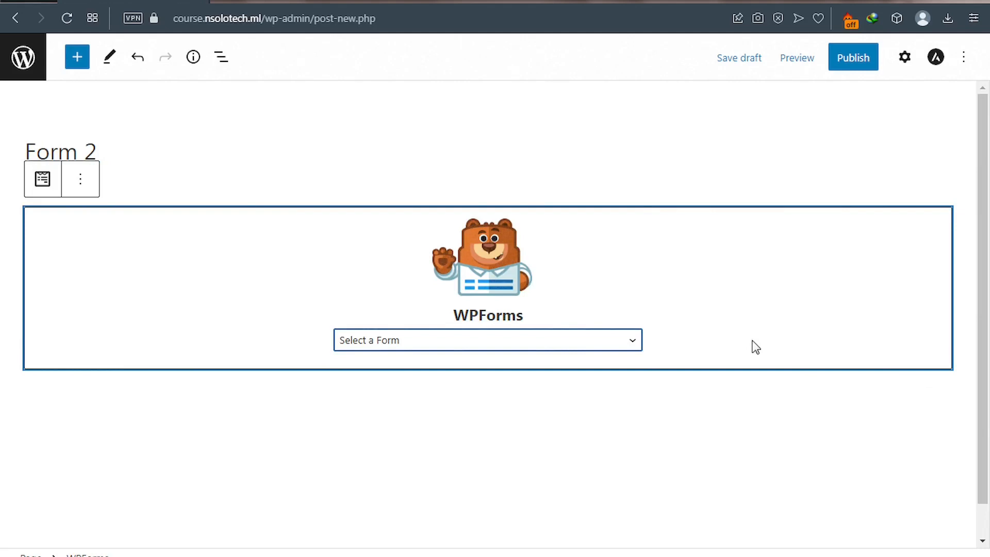
- Choose Contact Form as the form shown in the WPForms block
left_click(633, 342)
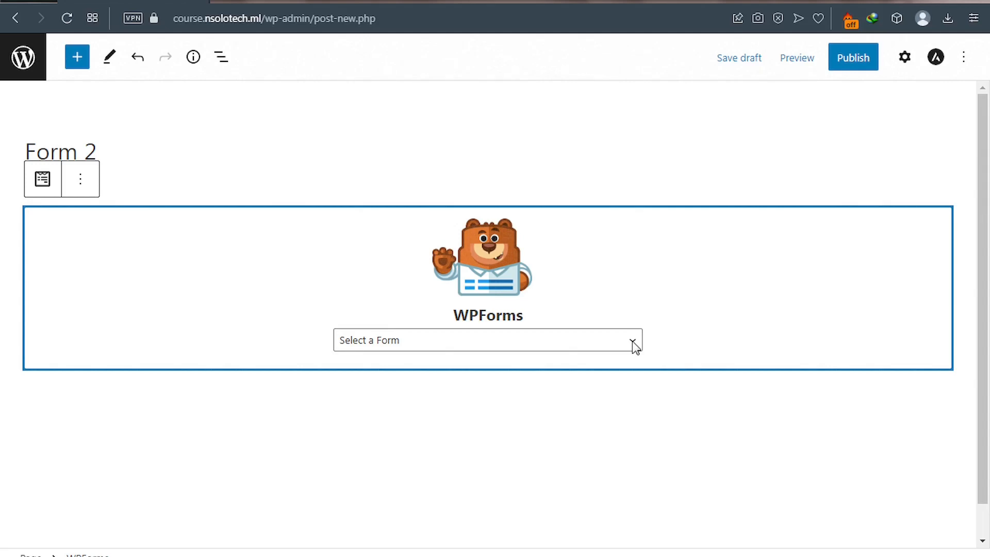
left_click(632, 342)
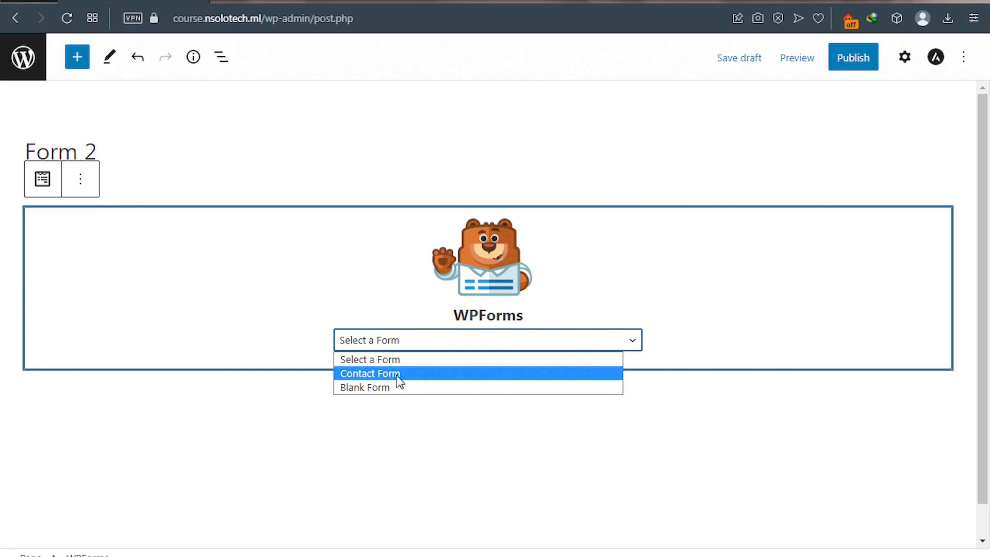
left_click(397, 375)
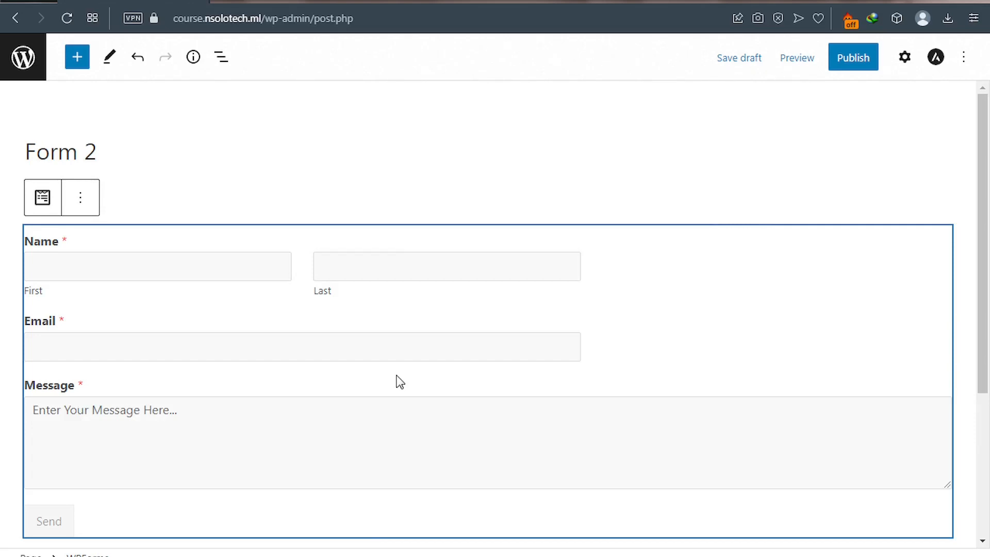
- Publish the Form 2 page once the Contact Form preview has loaded
left_click(849, 71)
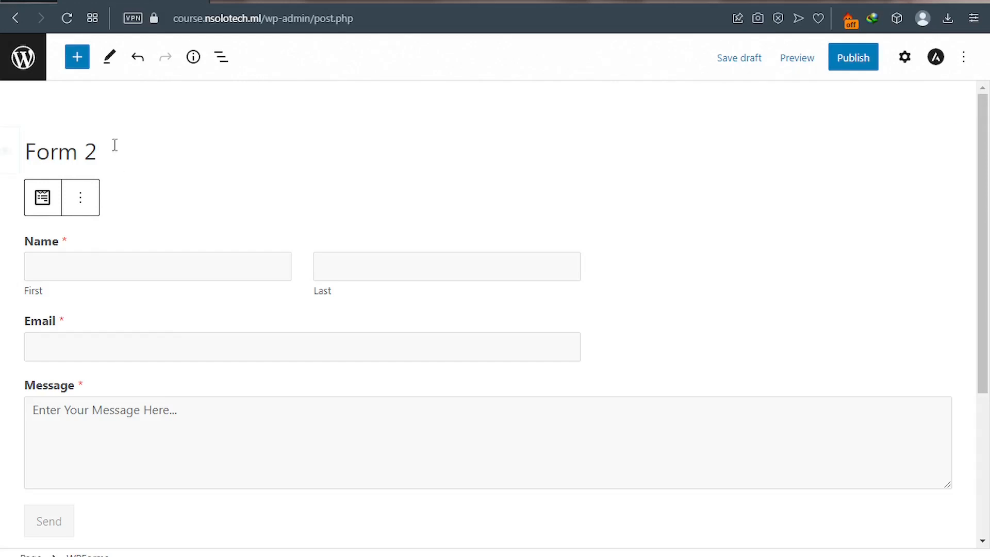
- Leave the editor, trash the Form 2 draft, and go to Plugins > Add New
left_click(27, 60)
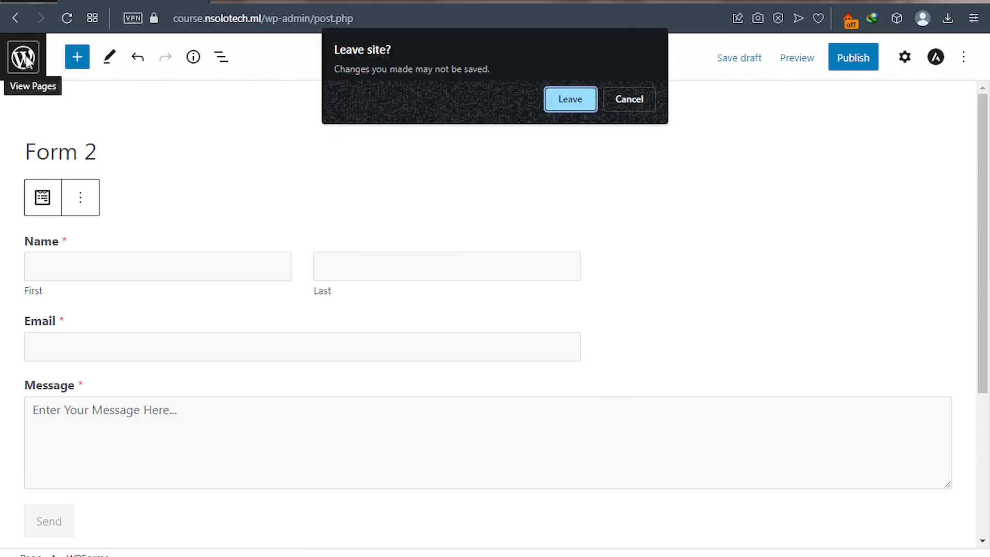
left_click(570, 100)
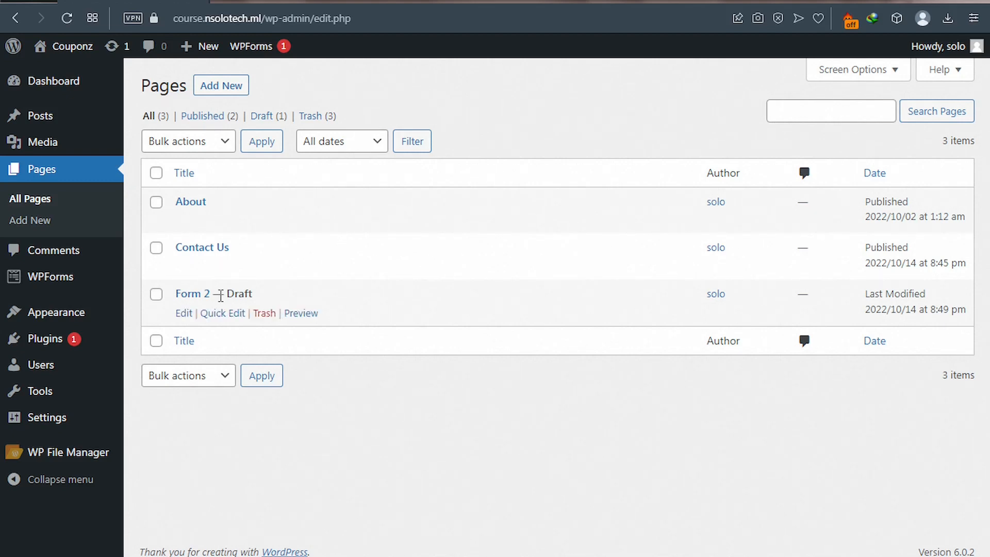
left_click(263, 315)
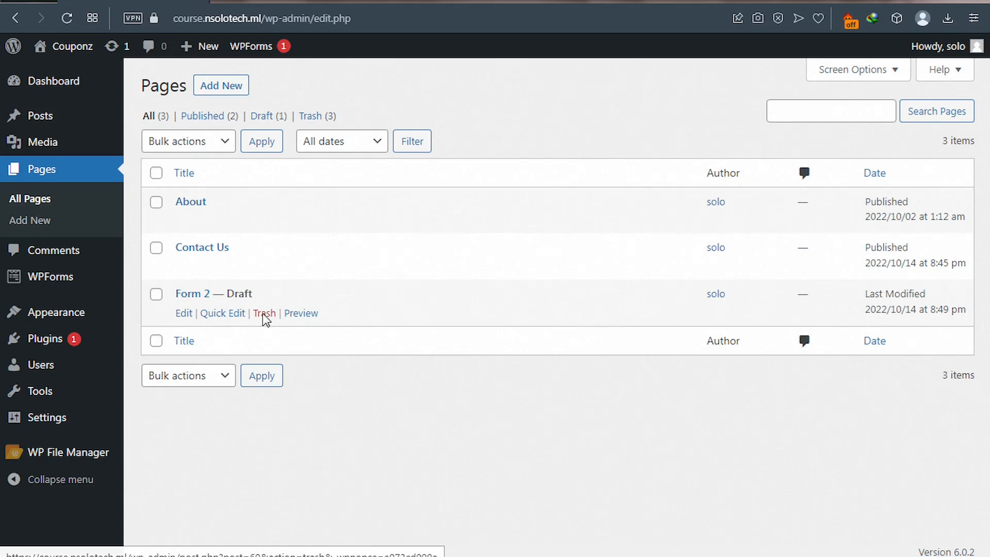
left_click(264, 314)
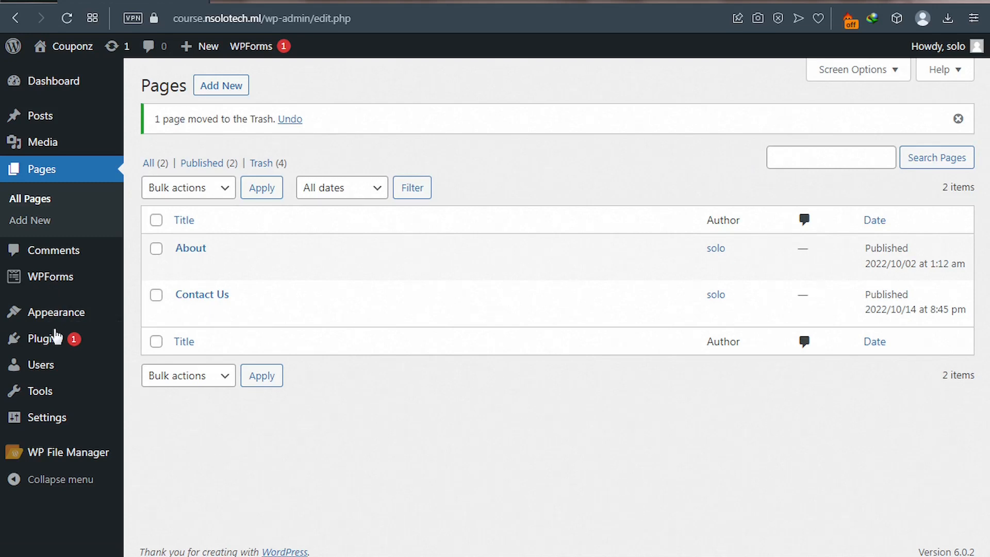
mouse_move(55, 347)
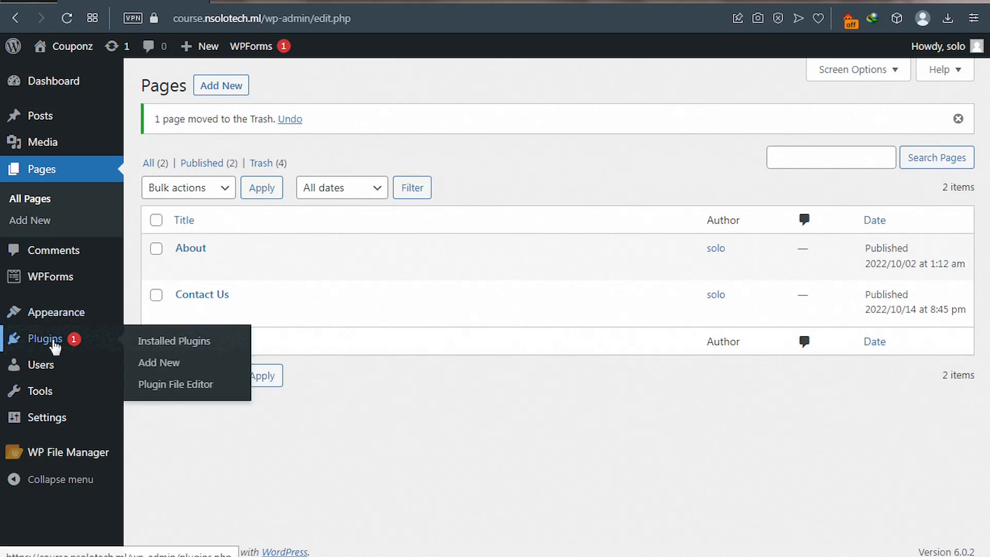
left_click(154, 364)
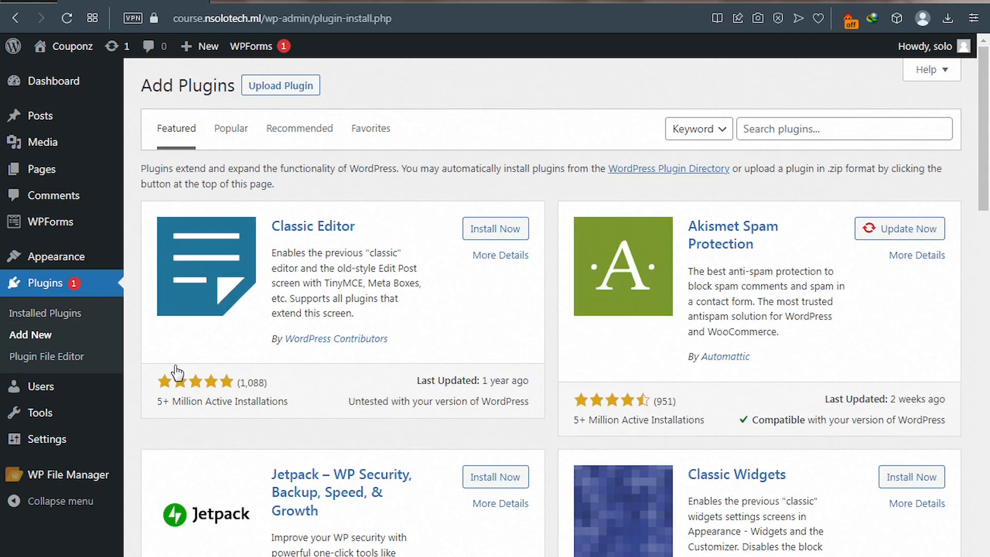
- Search plugins for 'Elementor' and activate Elementor Website Builder
left_click(778, 127)
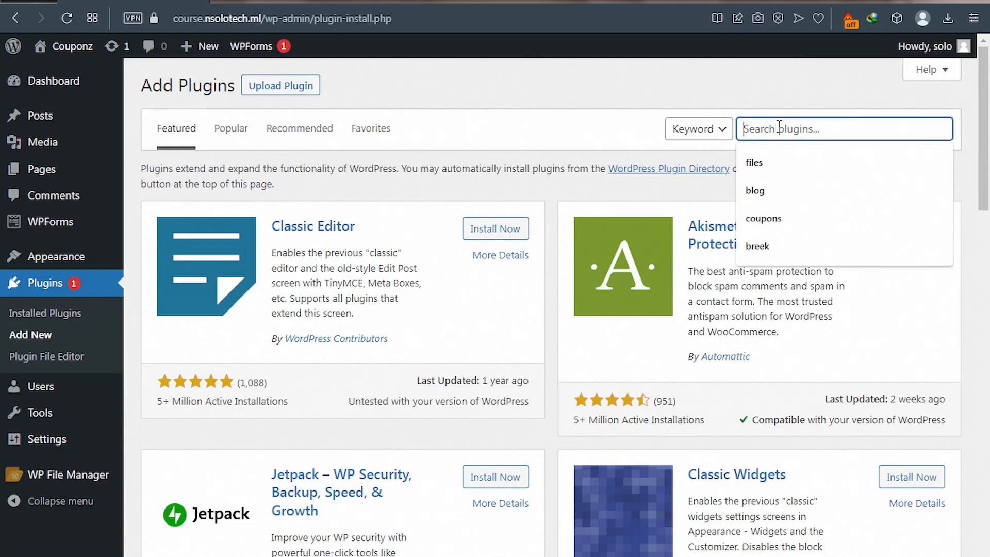
type("E")
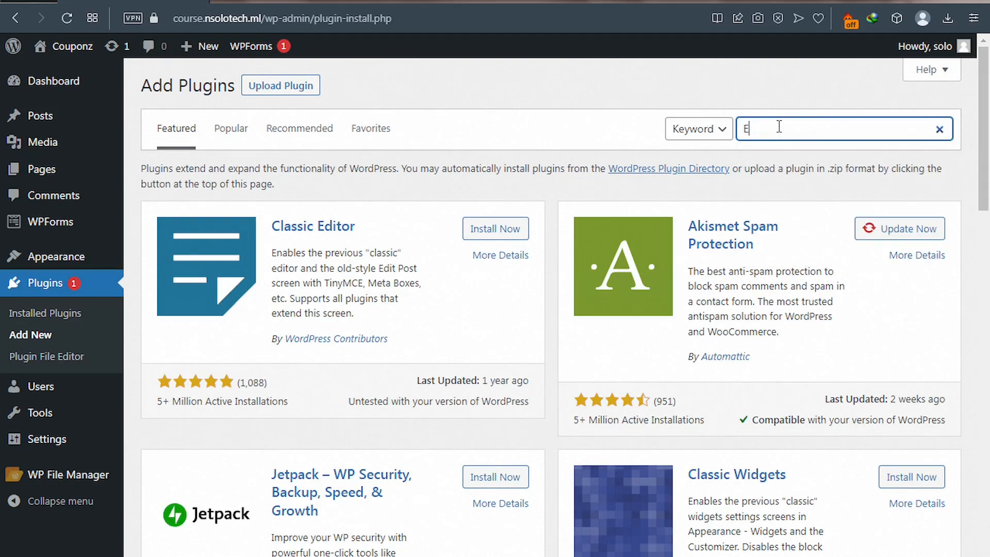
type("lementor")
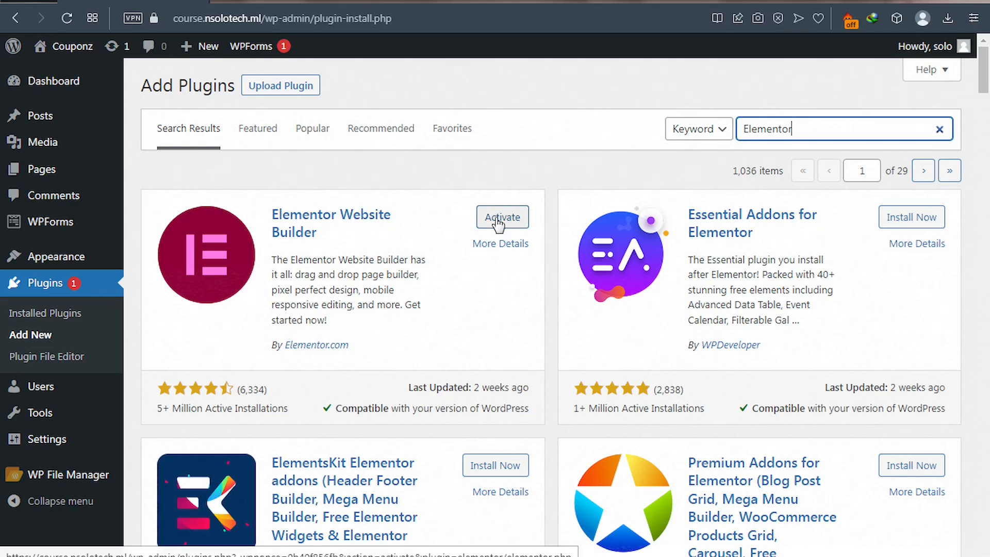
left_click(498, 220)
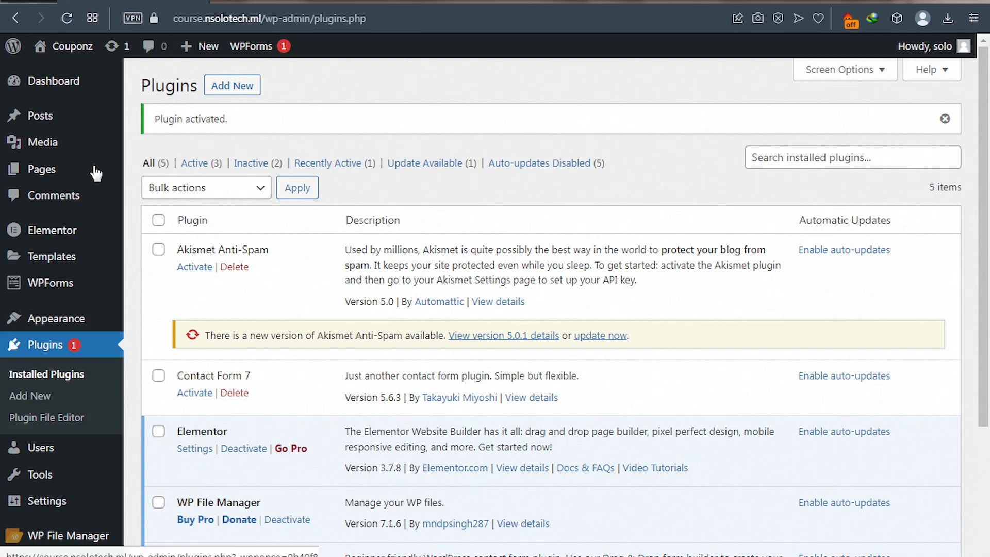
- Add a new page under Pages and title it 'Form 3'
mouse_move(209, 58)
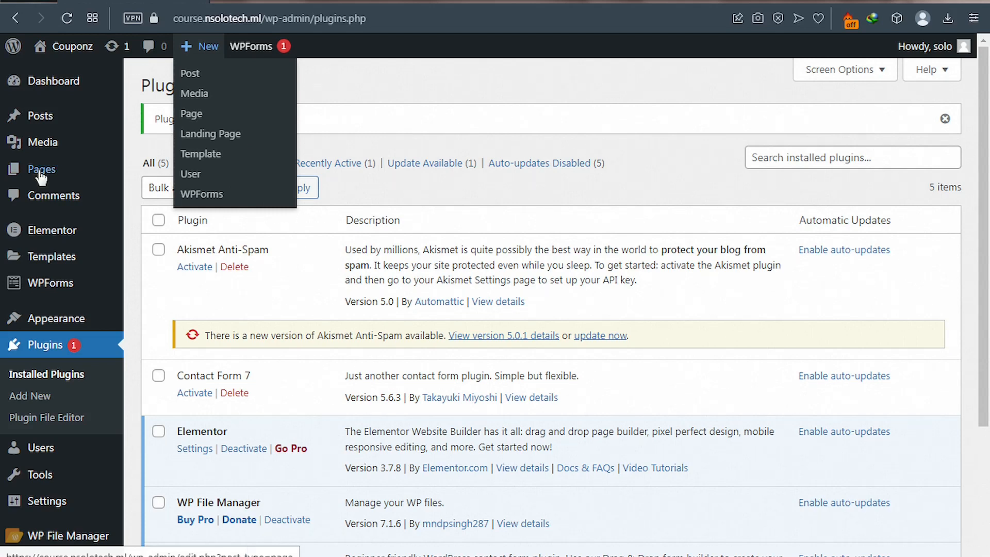
mouse_move(42, 176)
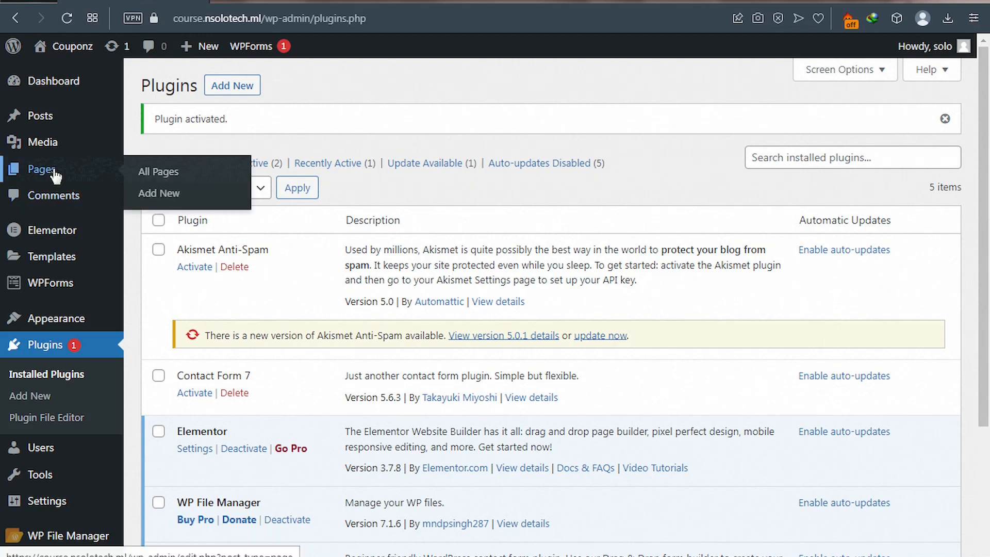
left_click(151, 197)
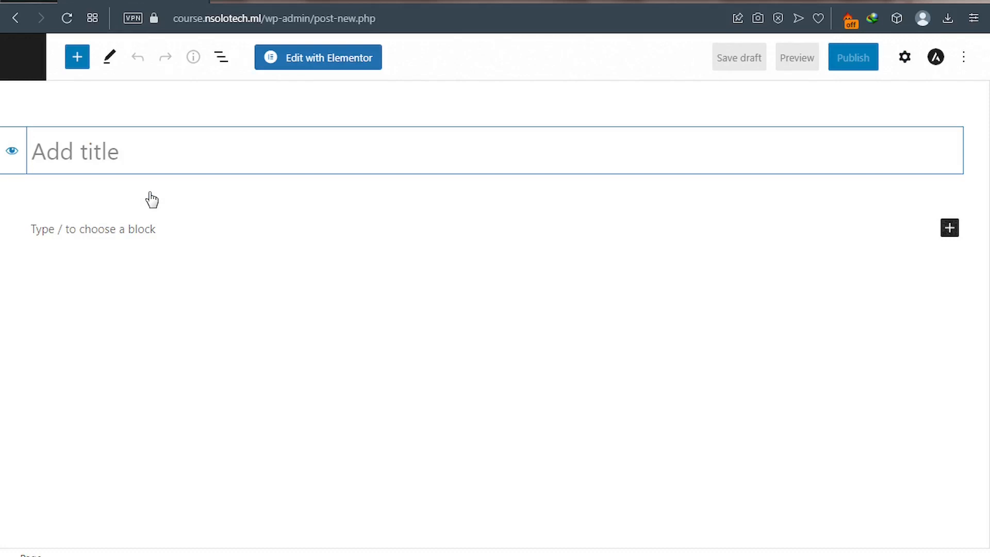
type("Form 3")
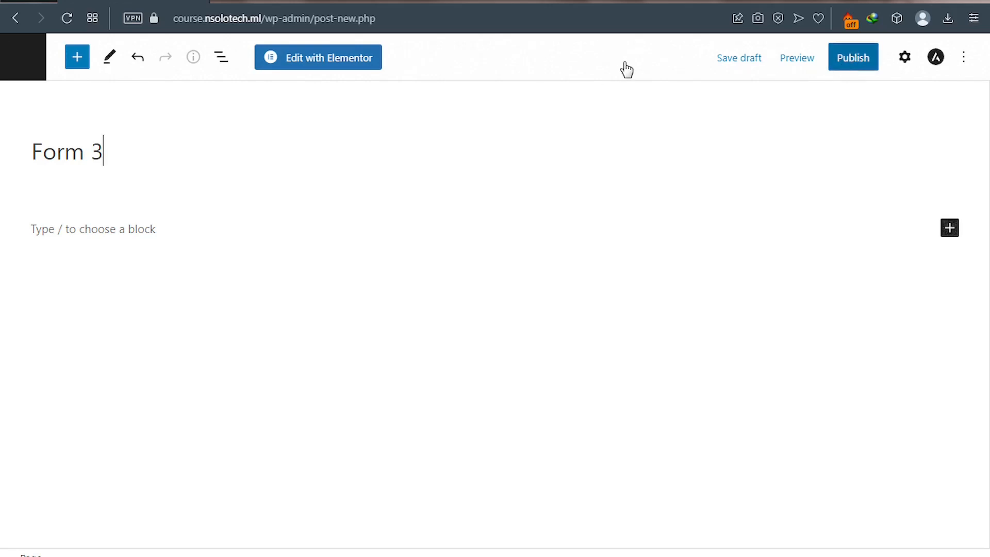
- Open Form 3 in Elementor and drop a Heading widget reading 'Contact Us' onto the page
left_click(304, 60)
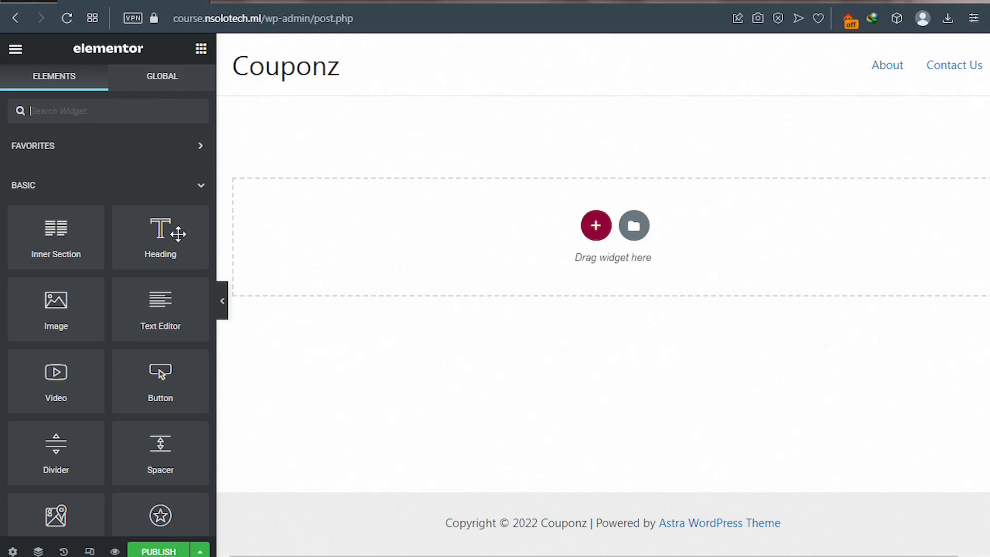
left_click_drag(169, 246, 526, 252)
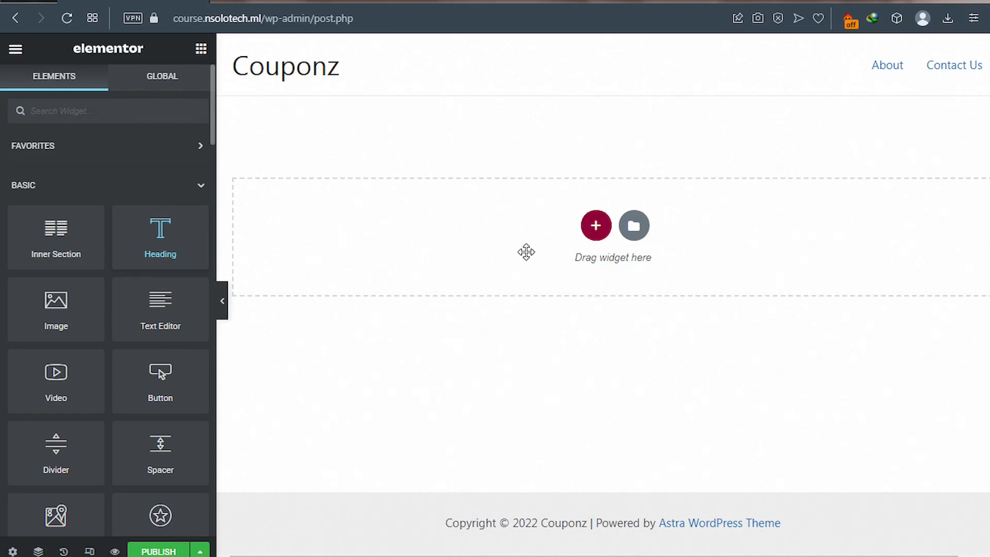
left_click_drag(526, 251, 458, 192)
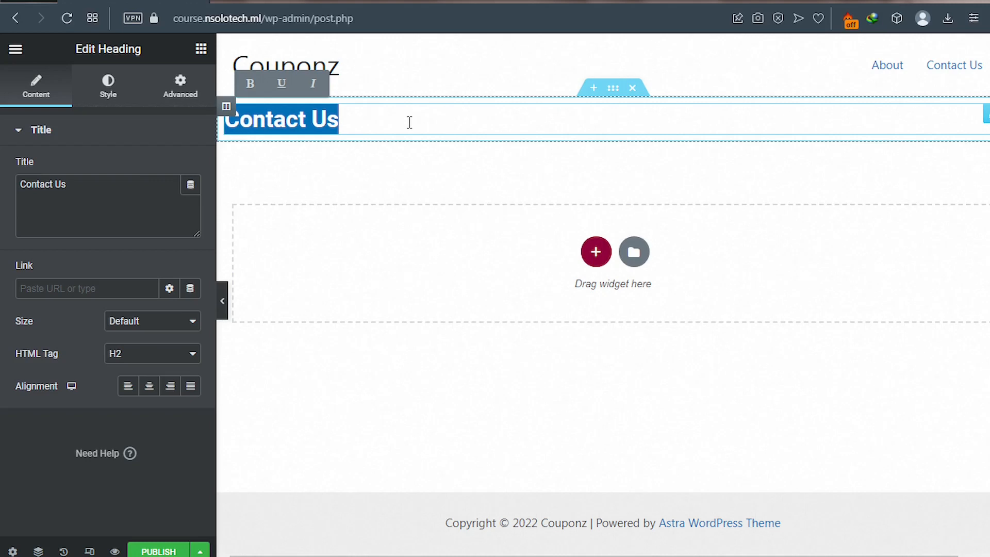
- Centre the Contact Us heading and set its text colour to #070E10
left_click(149, 387)
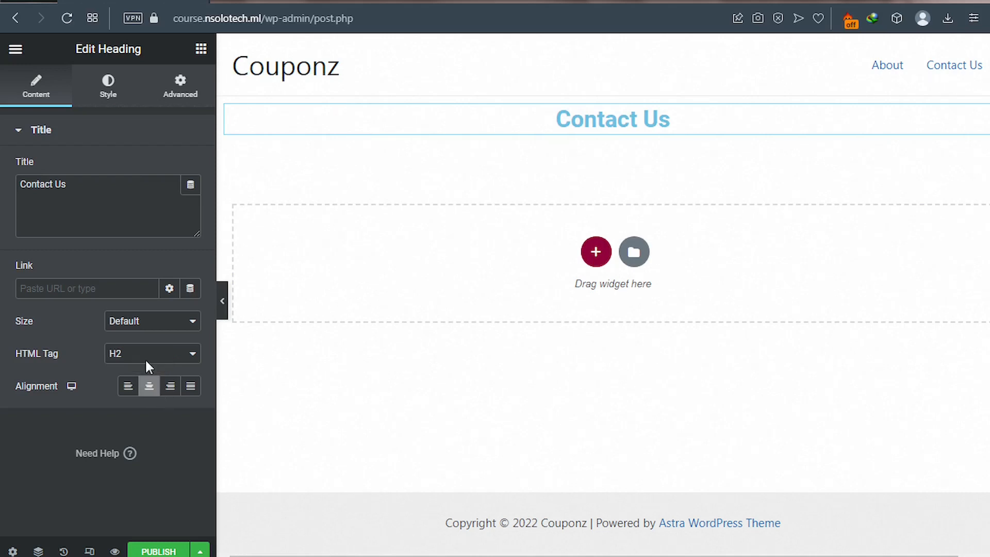
left_click(111, 97)
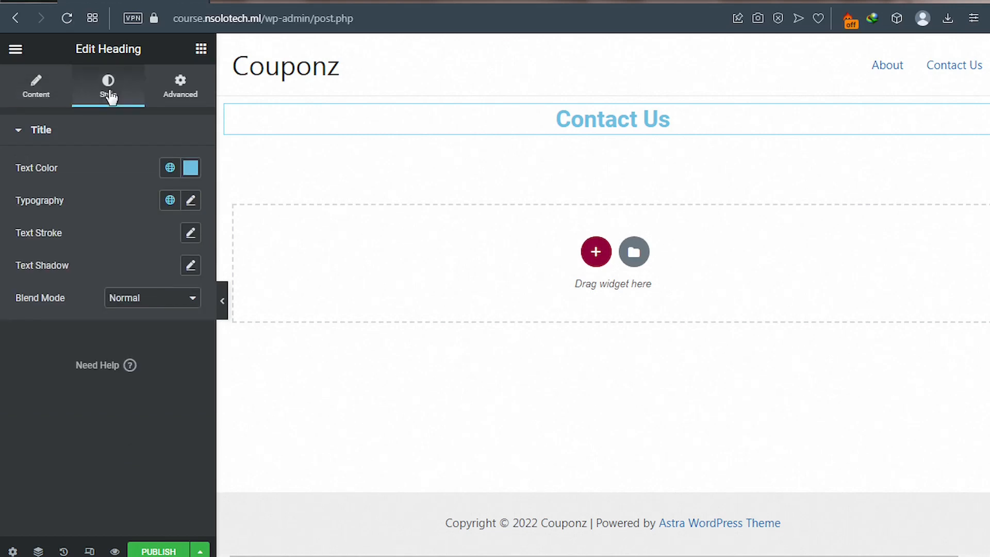
left_click(190, 169)
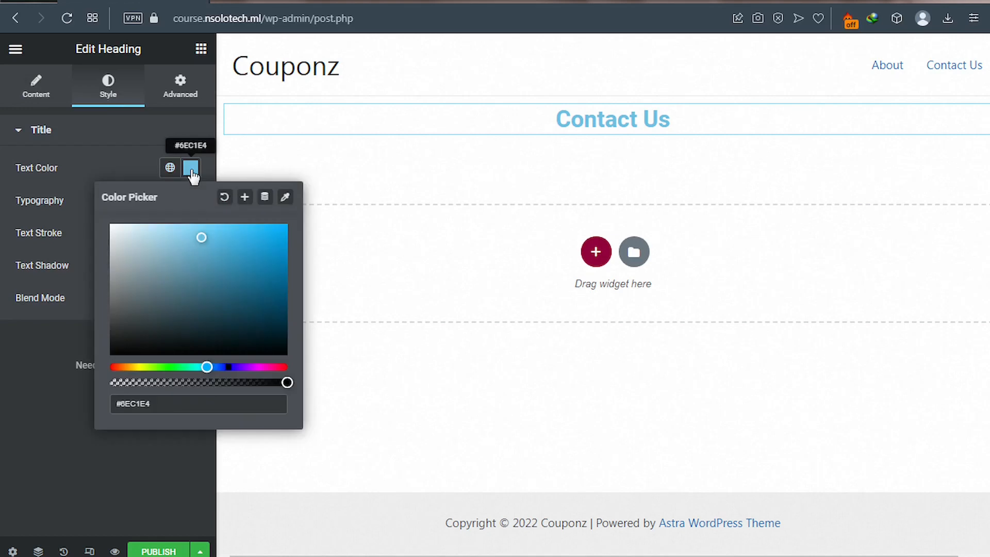
left_click(212, 345)
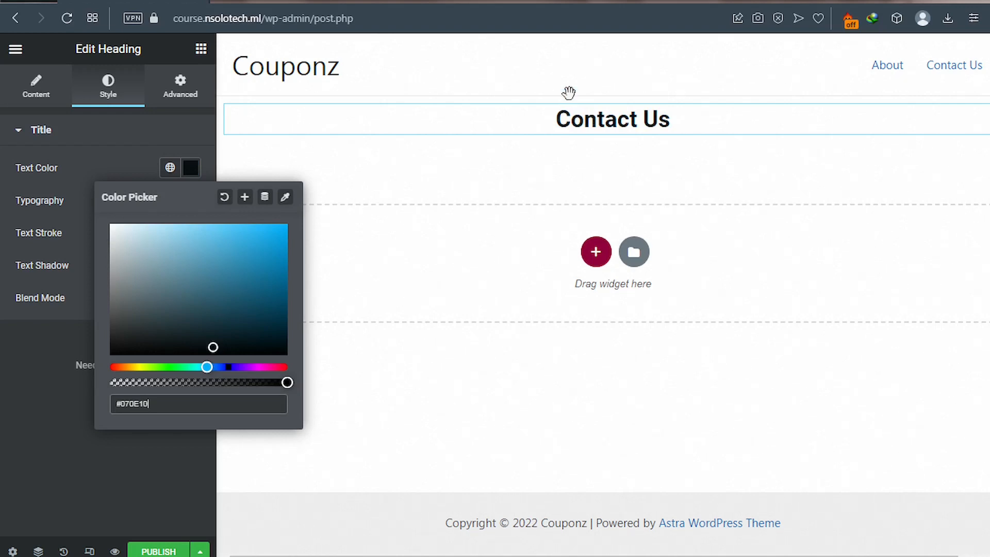
left_click(50, 432)
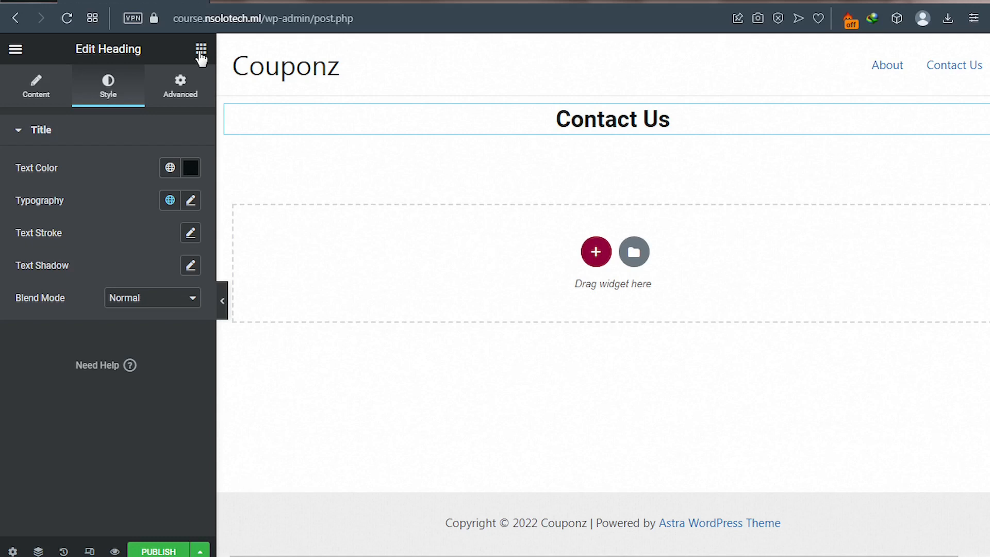
left_click(201, 49)
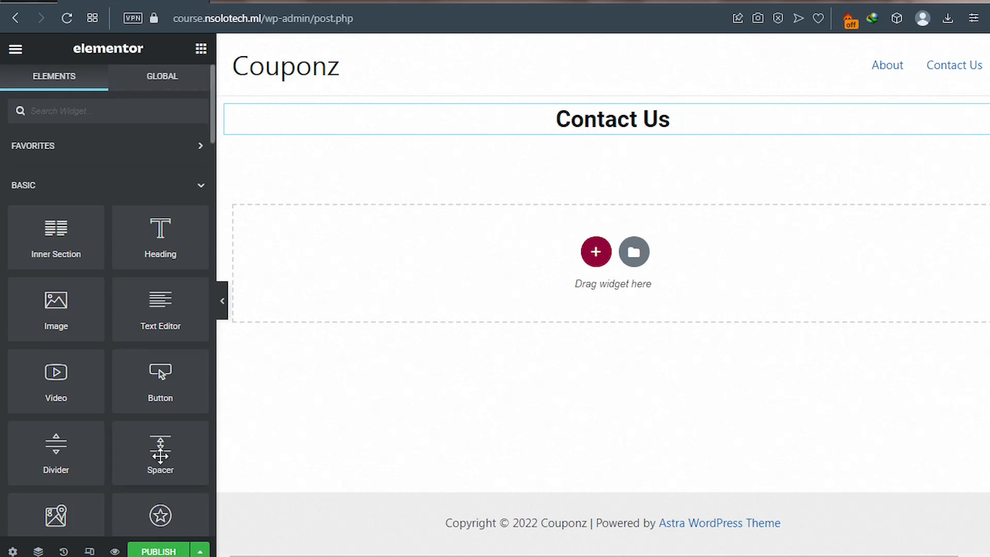
- Add a 50 px Spacer widget above the Contact Us heading
left_click_drag(160, 454, 520, 95)
left_click_drag(520, 95, 521, 97)
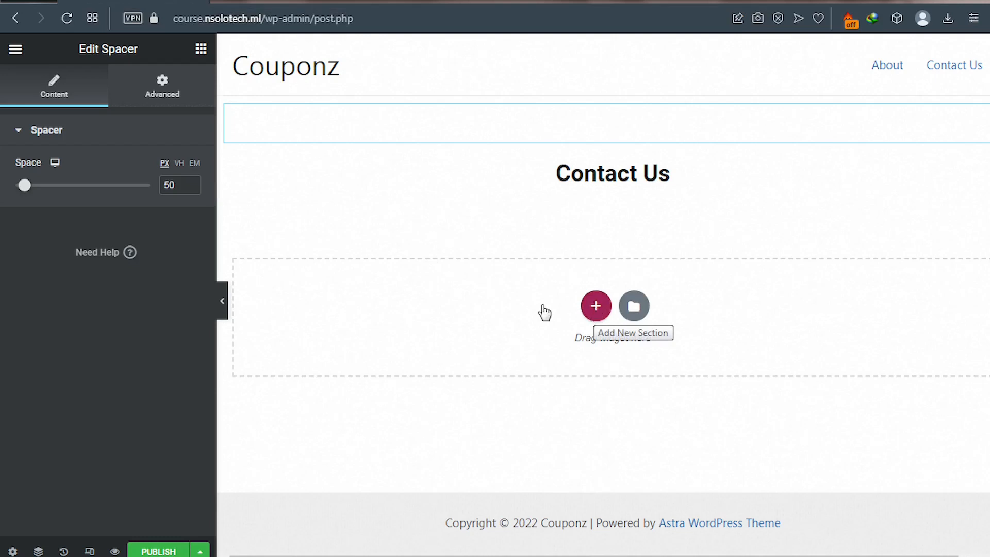
left_click(201, 50)
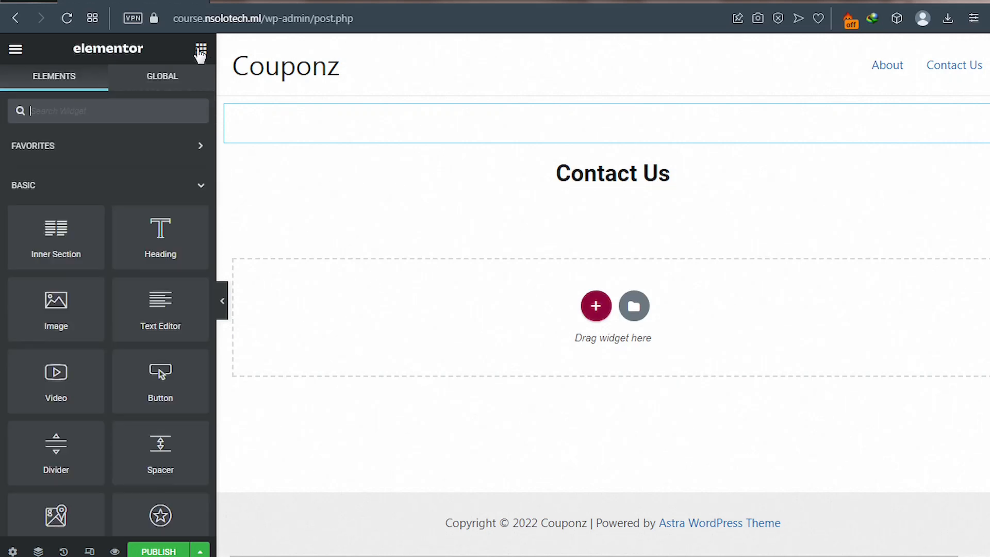
left_click(111, 106)
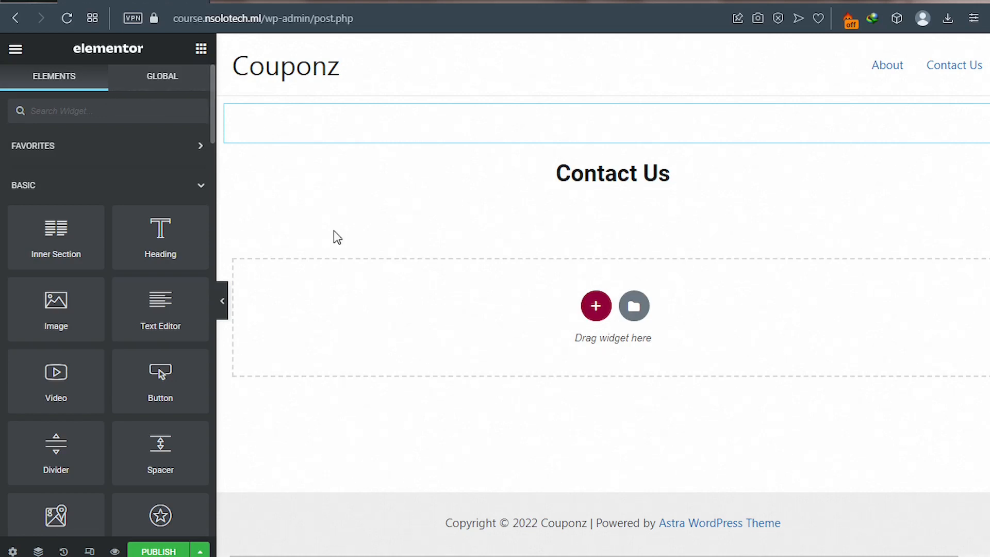
left_click(94, 111)
- Search the widgets for 'wp' and place the WPForms widget below the Contact Us heading
type("wp")
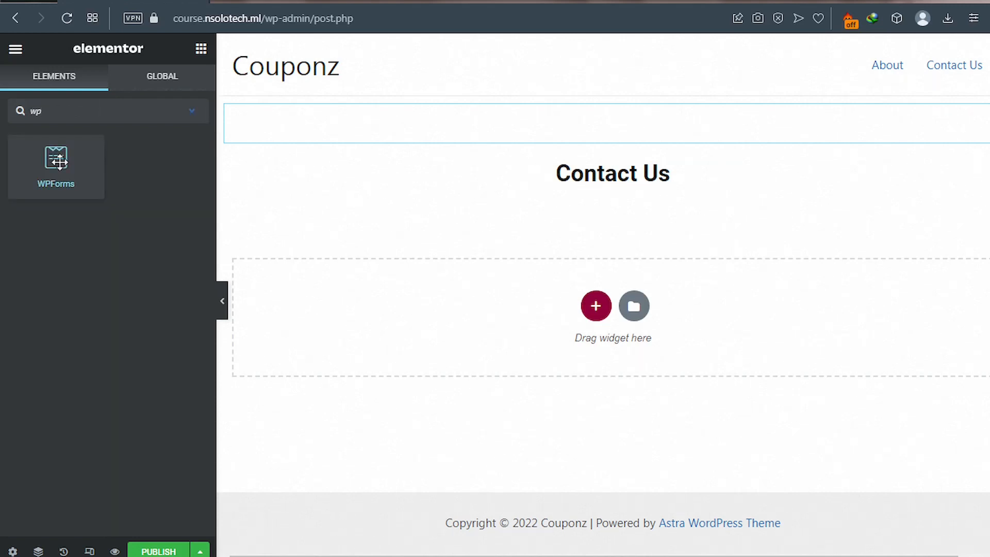
left_click_drag(59, 162, 518, 324)
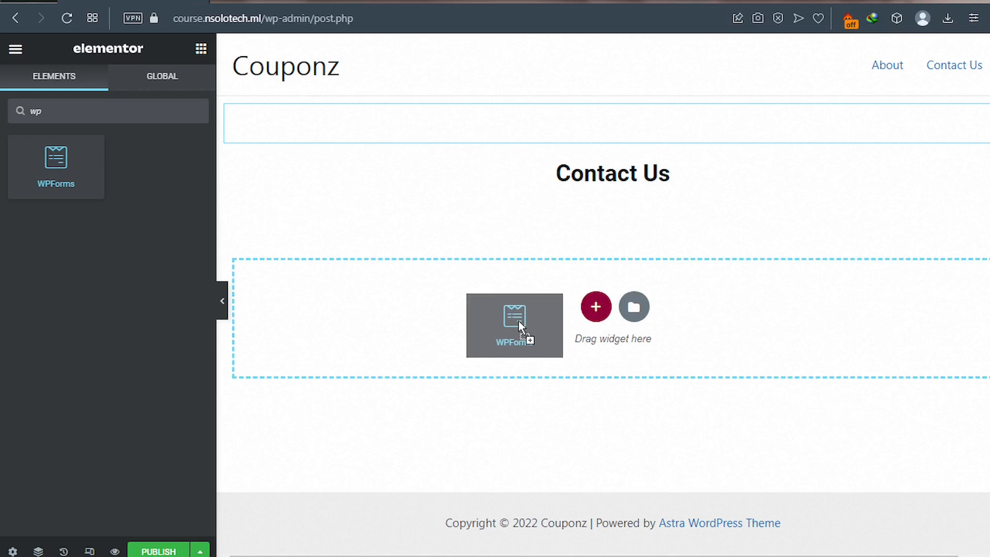
left_click_drag(519, 321, 519, 321)
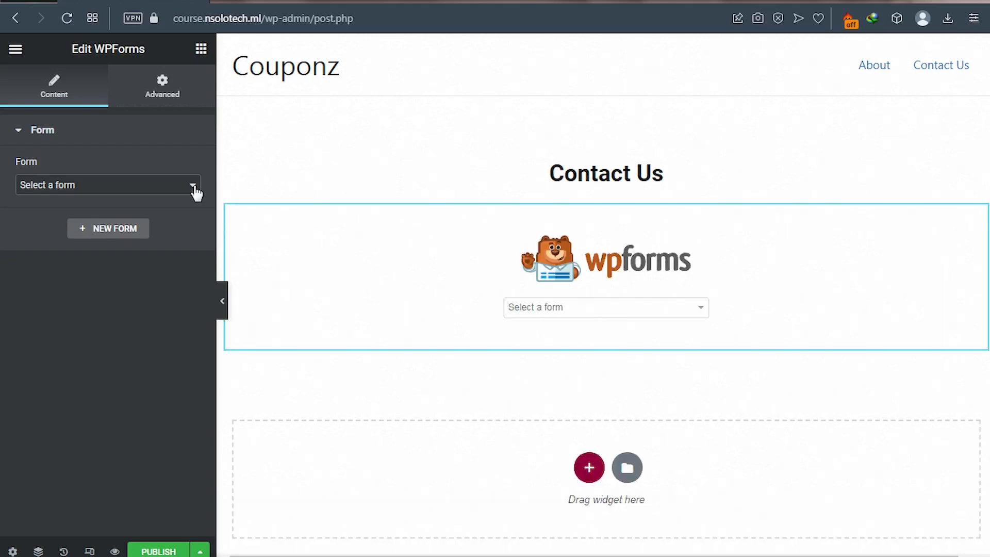
- Choose Contact Form in the WPForms widget's Form dropdown
left_click(196, 193)
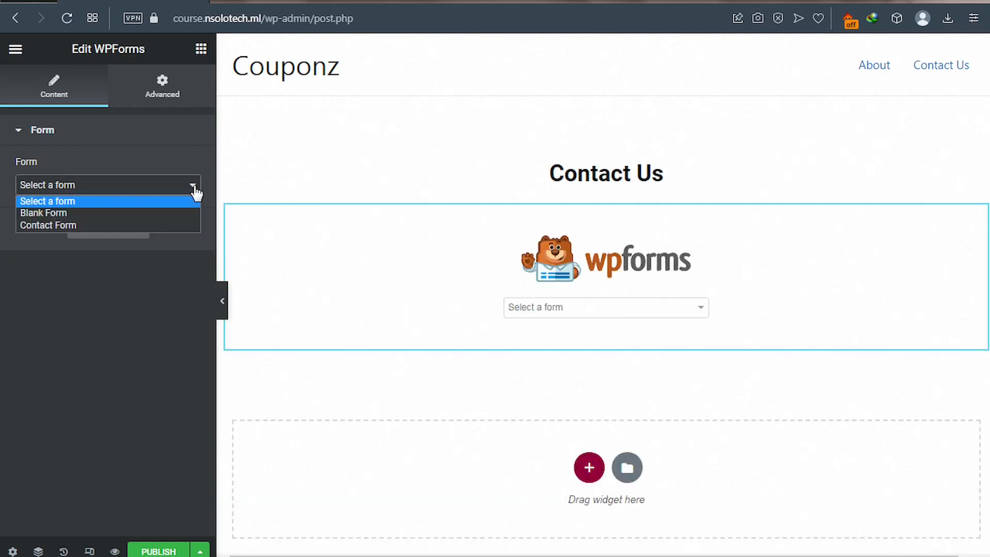
left_click(55, 224)
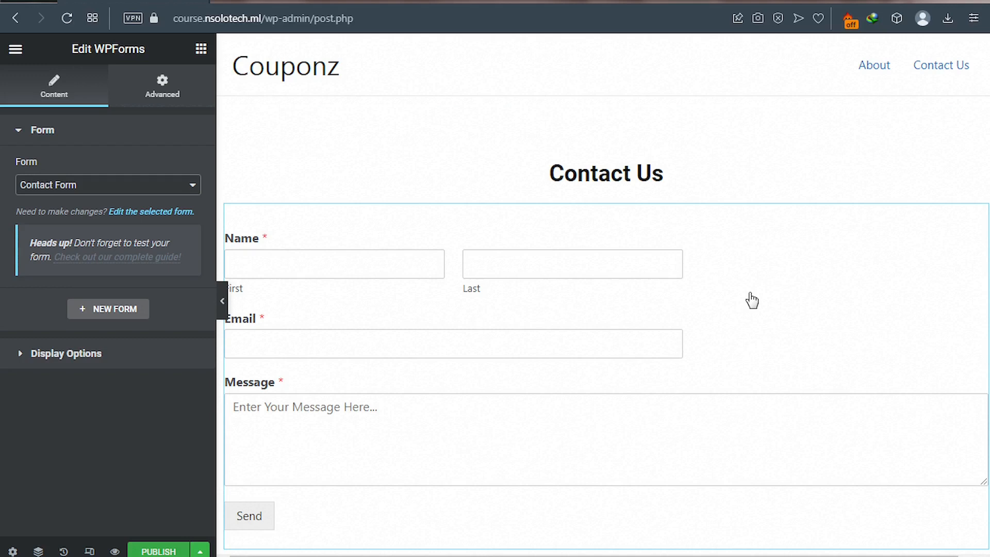
mouse_move(979, 217)
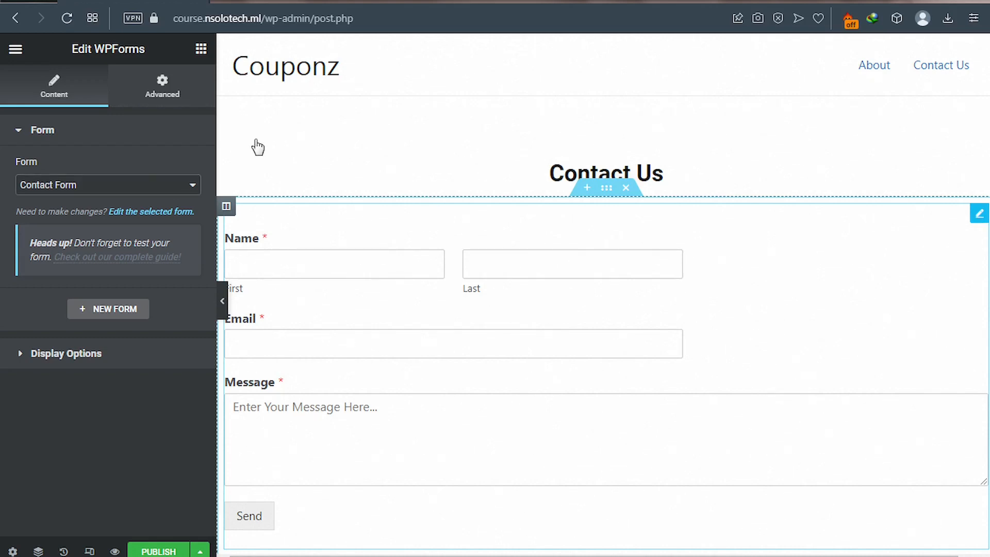
- Unlink the WPForms widget's margin values in the Advanced tab
left_click(165, 89)
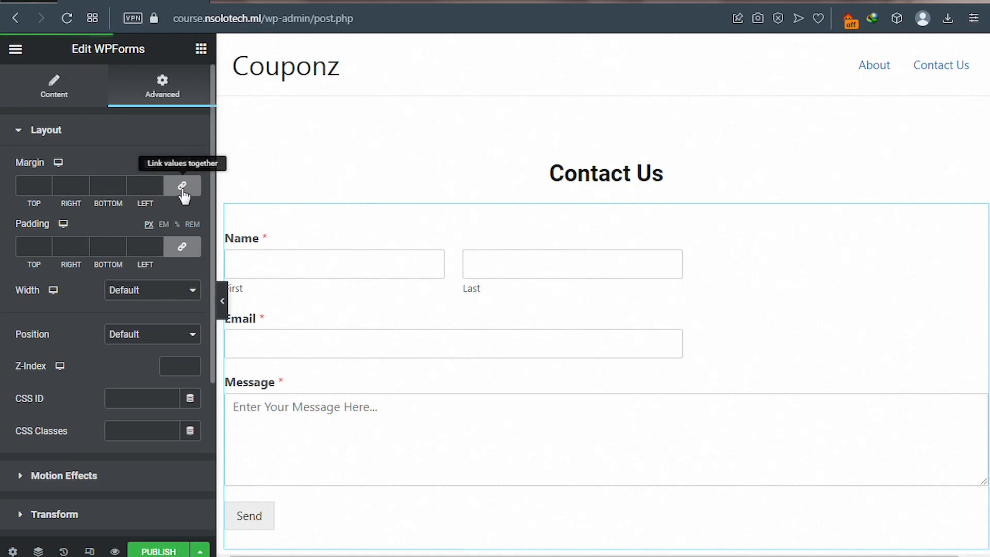
left_click(40, 189)
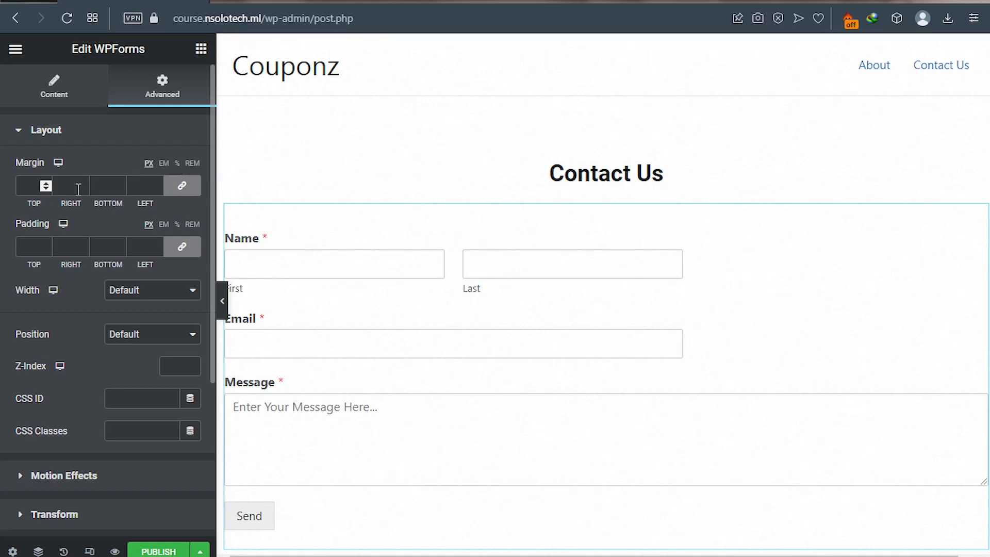
left_click(117, 189)
left_click(134, 189)
left_click(35, 186)
left_click(181, 188)
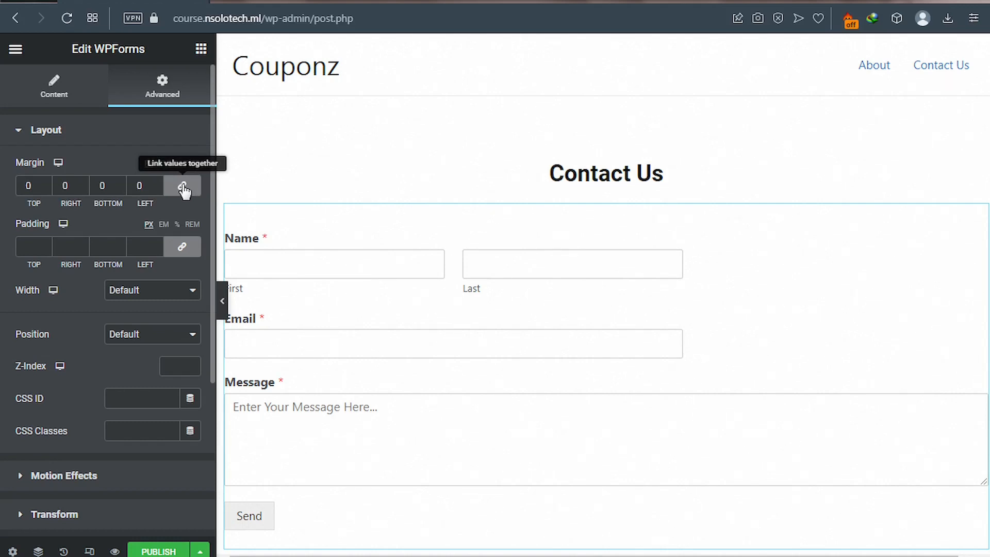
left_click(183, 189)
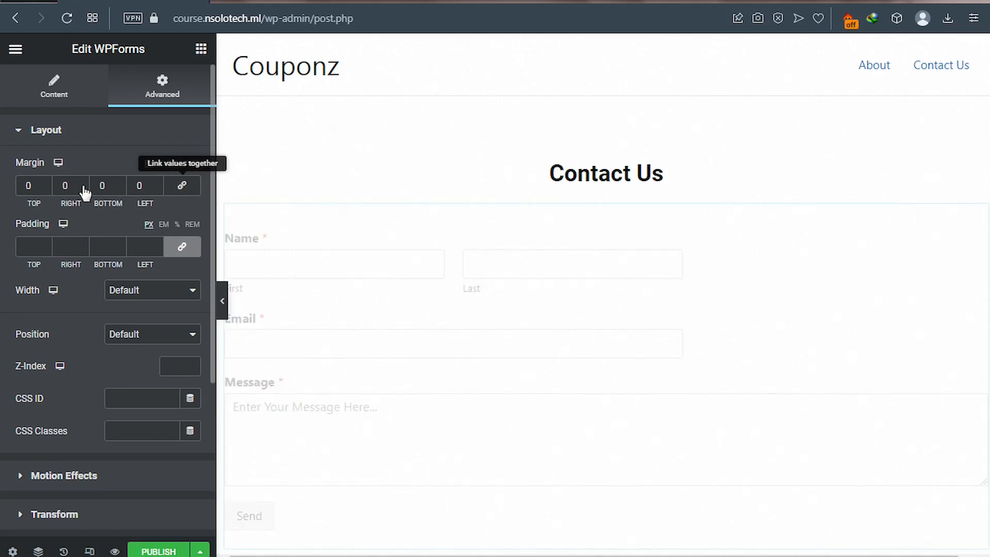
- Set the widget's top, right, bottom and left margins to 20 px each
double_click(22, 185)
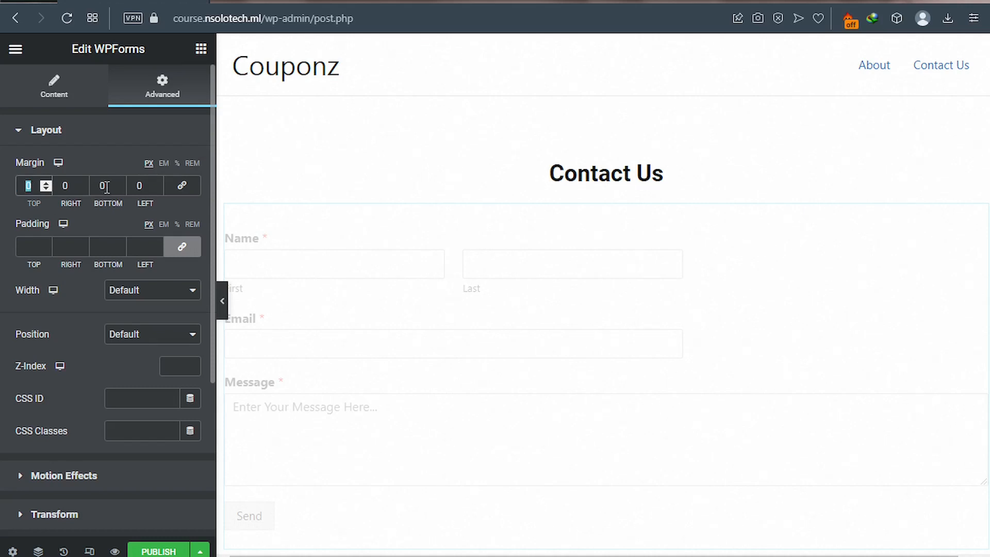
type("20")
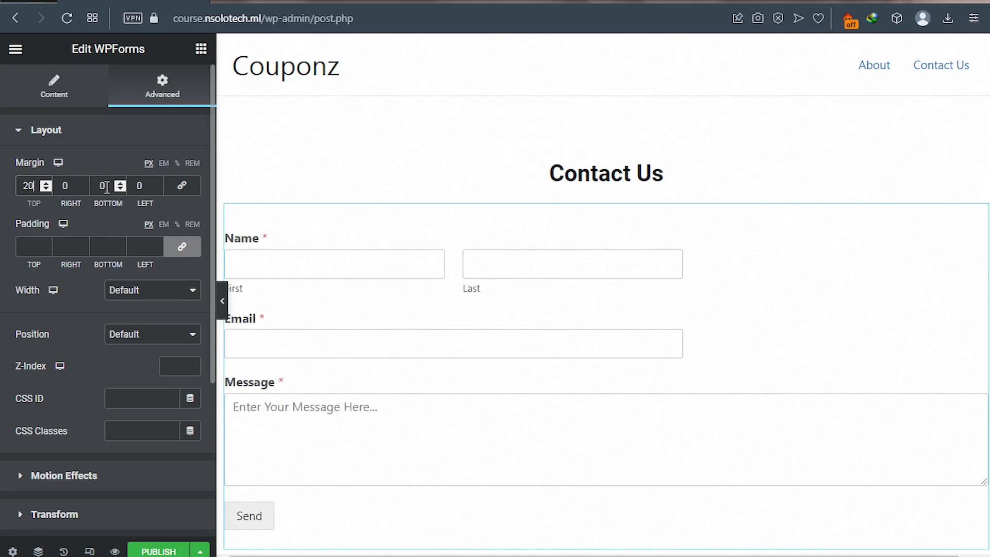
left_click(64, 185)
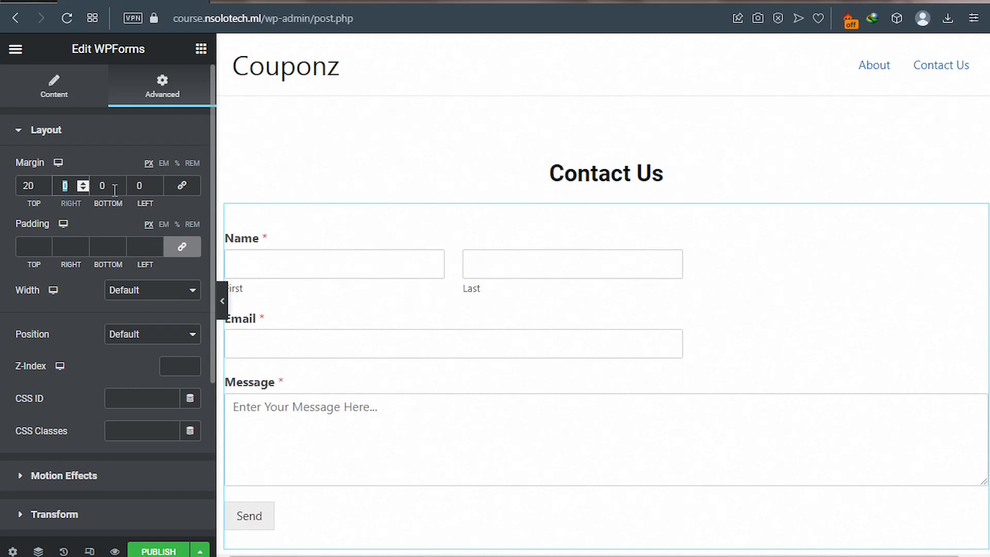
type("20")
key("Tab")
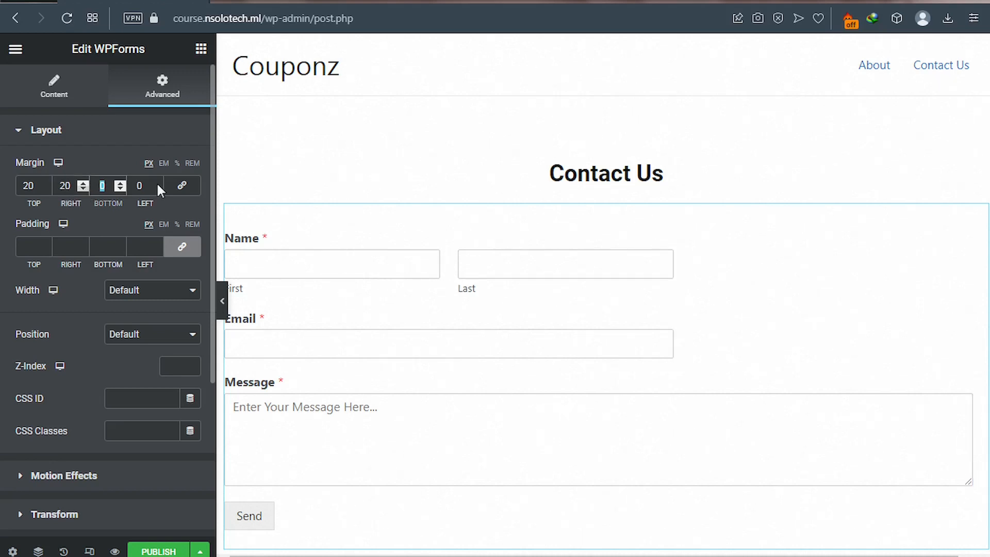
type("20")
key("Tab")
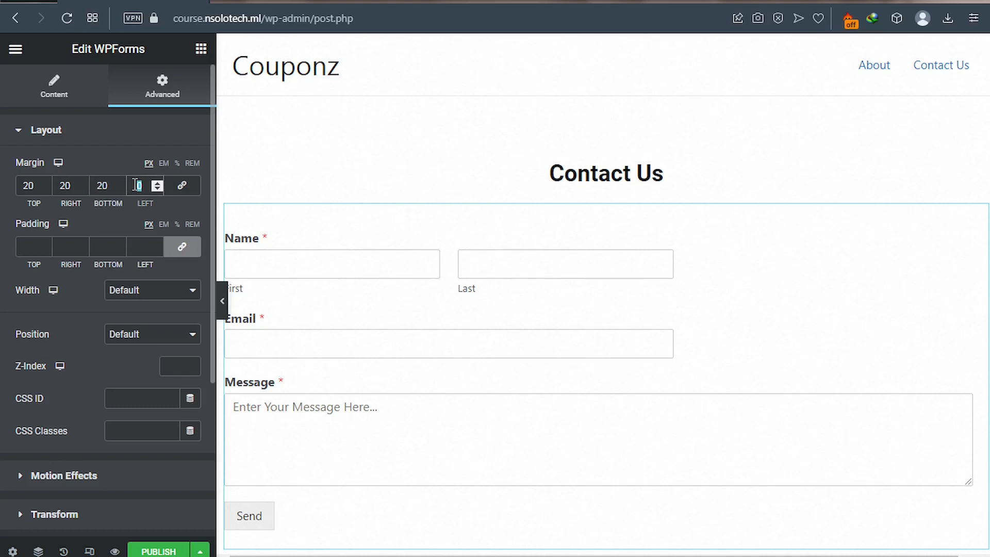
type("20")
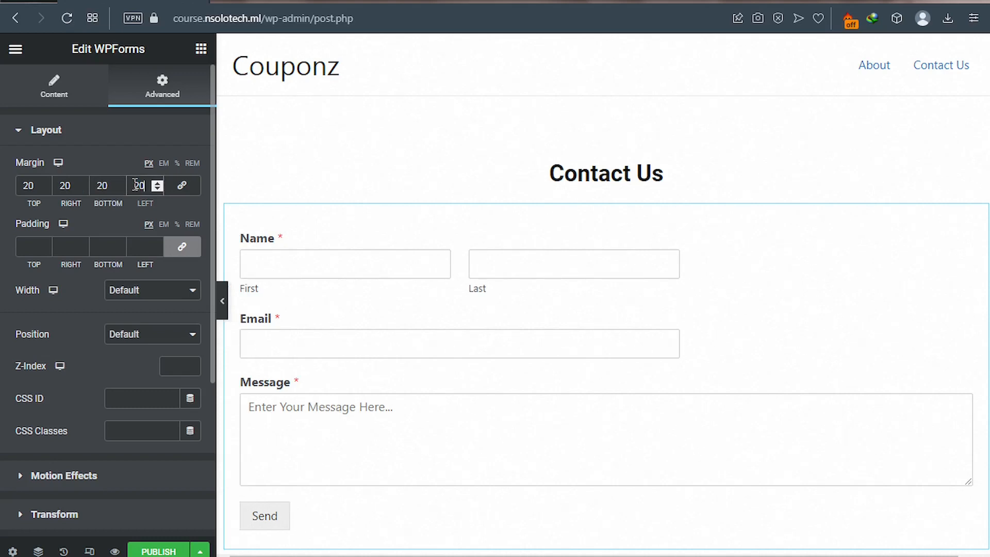
left_click(143, 138)
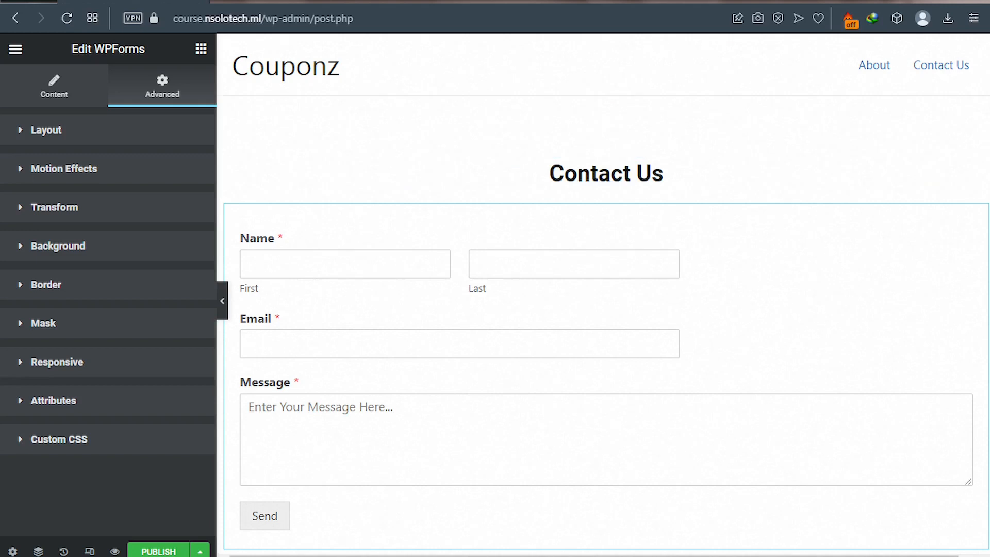
- Publish the Form 3 page with its embedded contact form
left_click(158, 551)
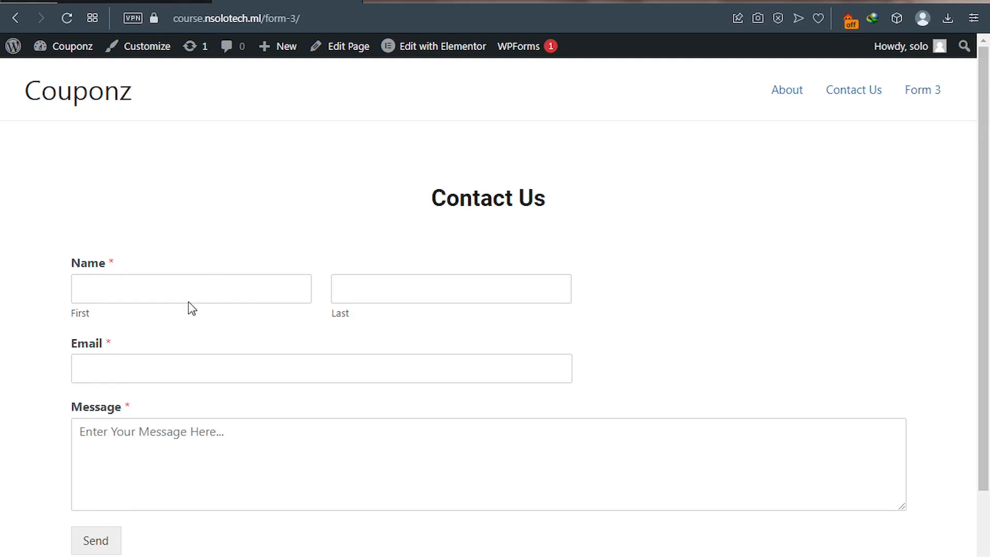
- Submit a test entry with a first and last name, an e-mail address and 'This is my message'
left_click(160, 289)
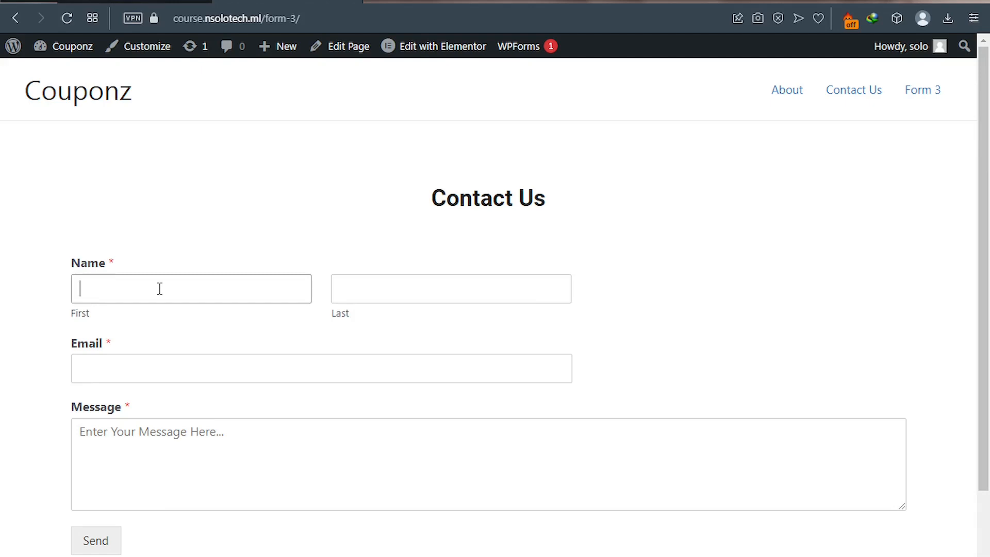
left_click(354, 293)
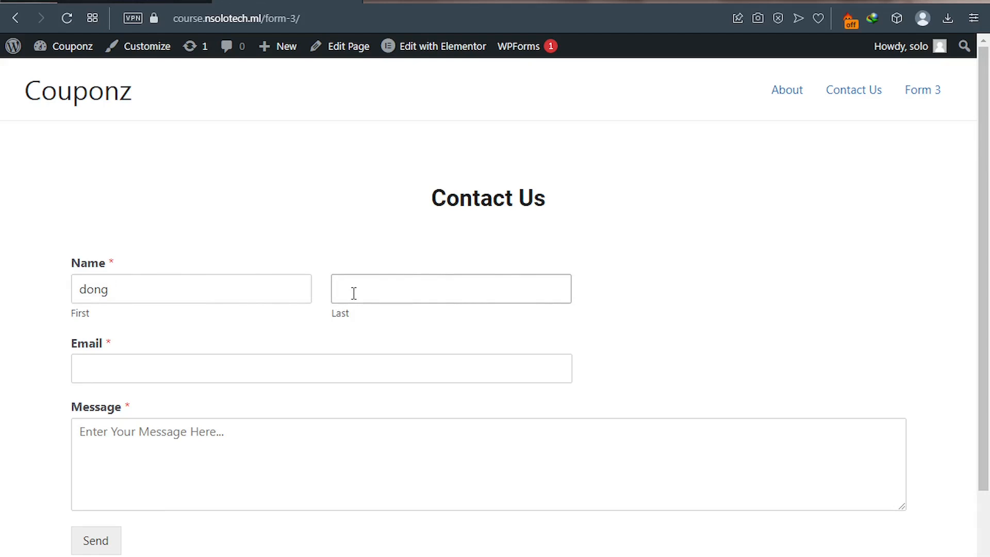
left_click(176, 366)
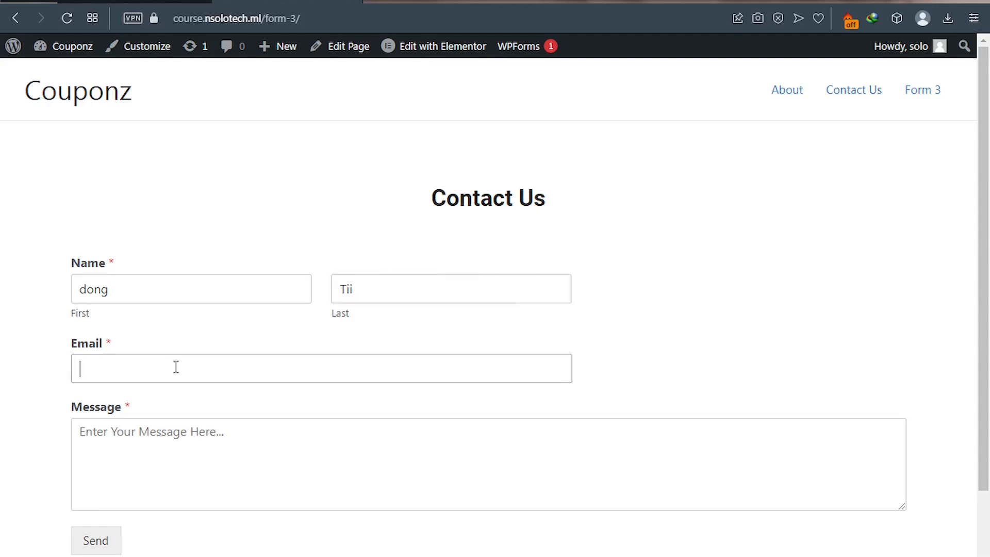
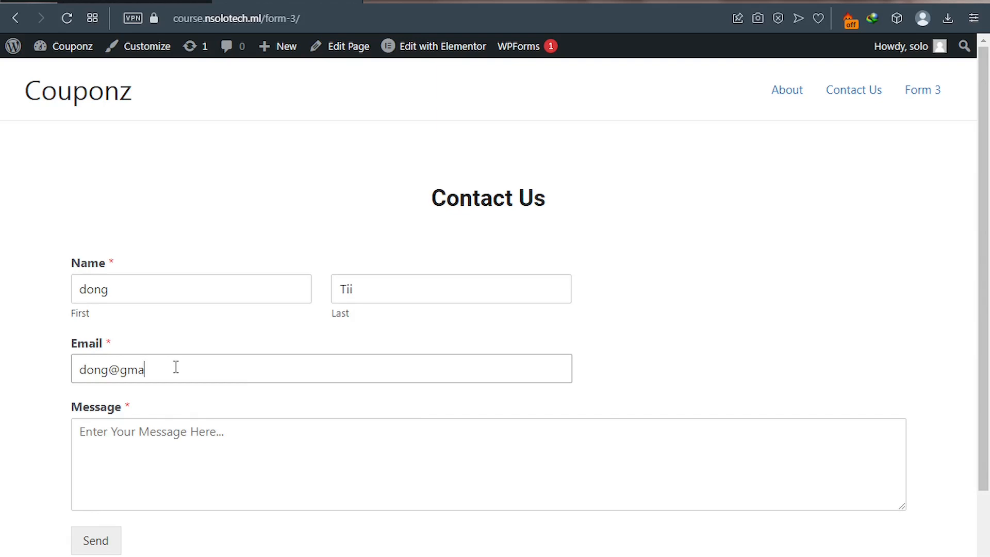
left_click(122, 439)
type("This ")
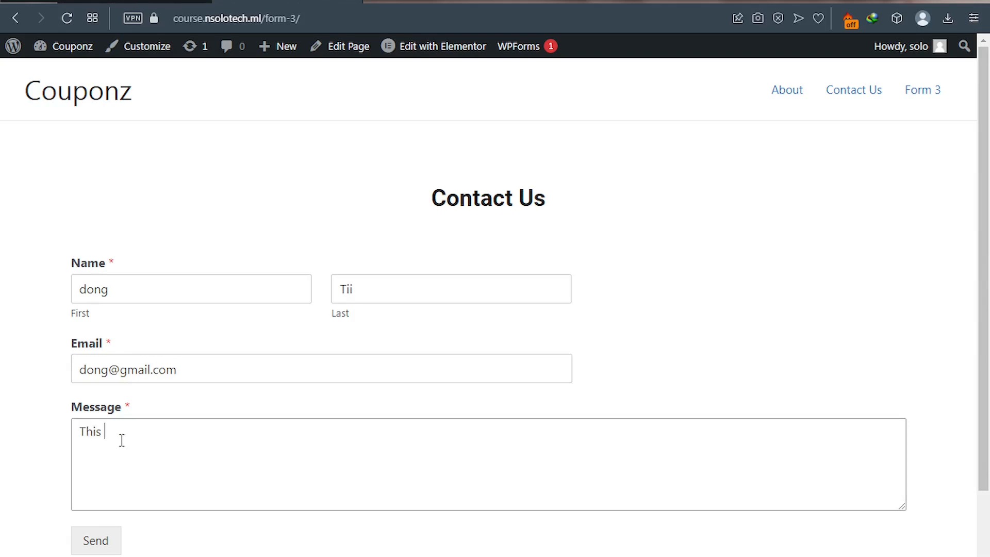
type("is my message")
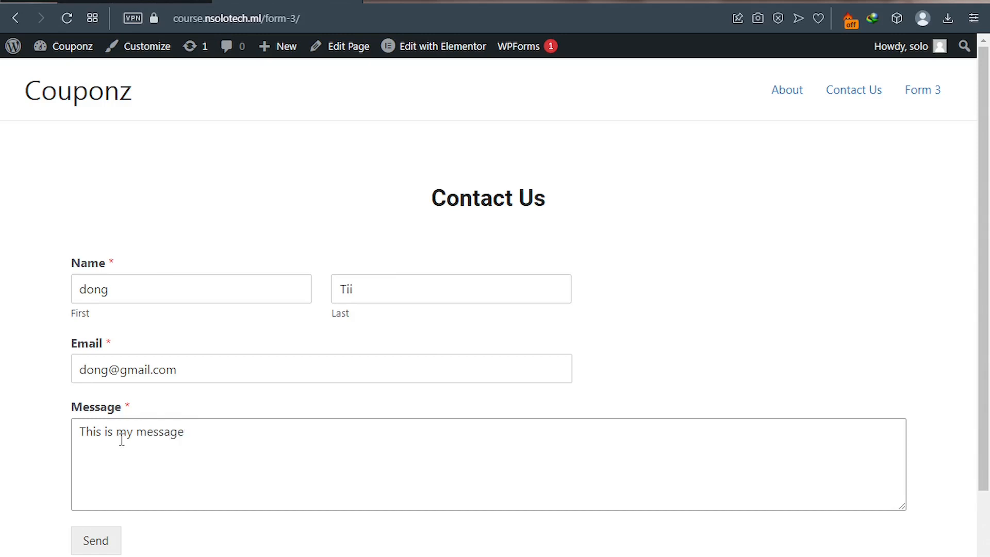
left_click(95, 547)
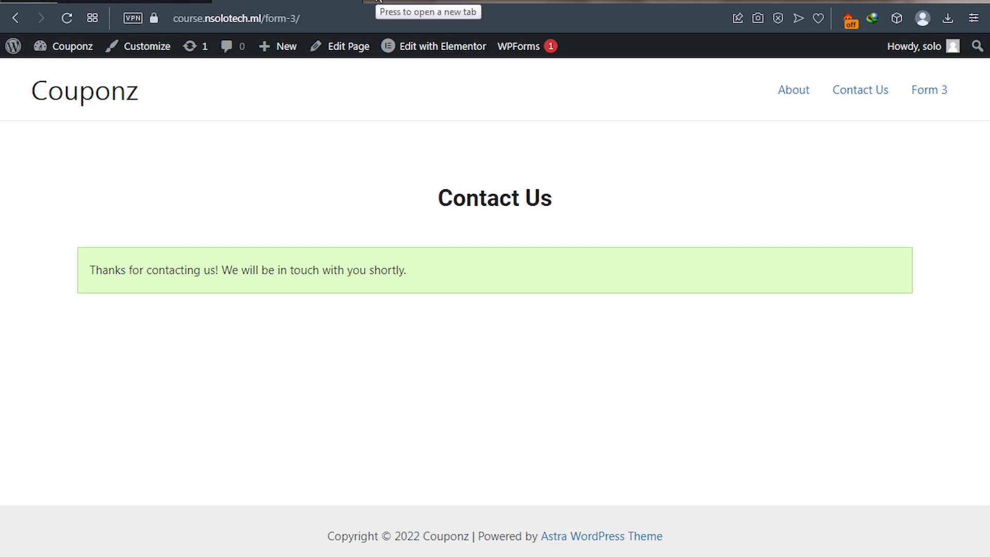
- Switch to the Gmail tab to check the inbox for the notification
left_click(351, 2)
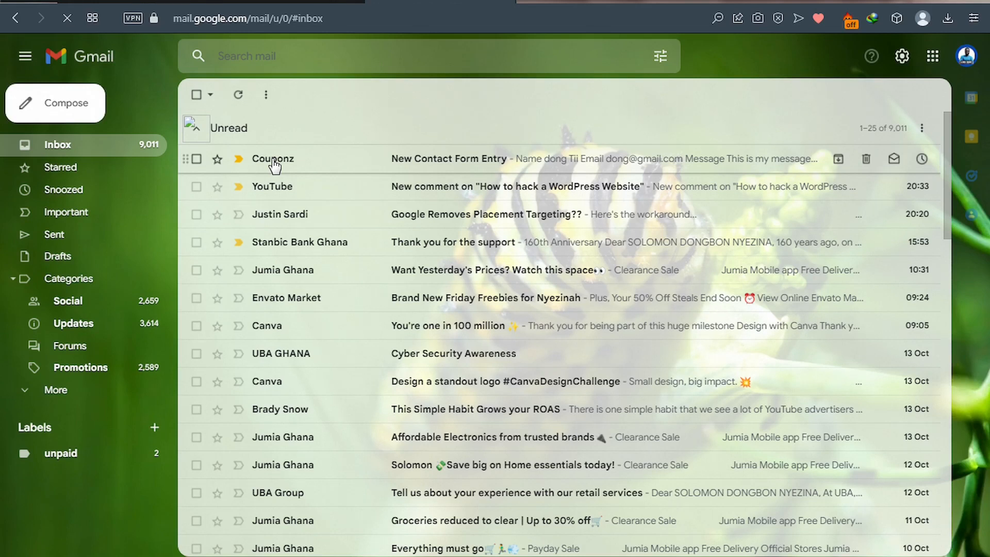
- Open the Couponz 'New Contact Form Entry' notification email
left_click(303, 166)
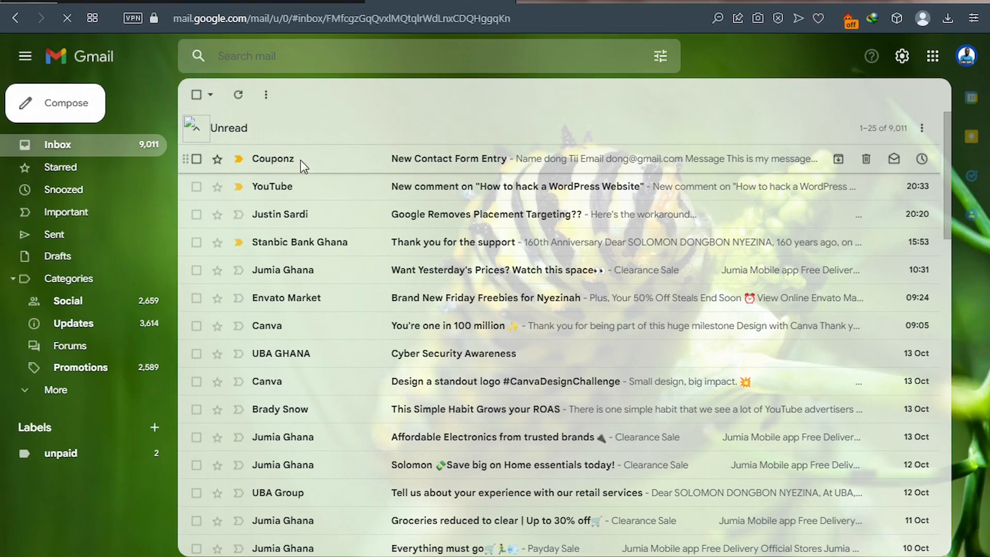